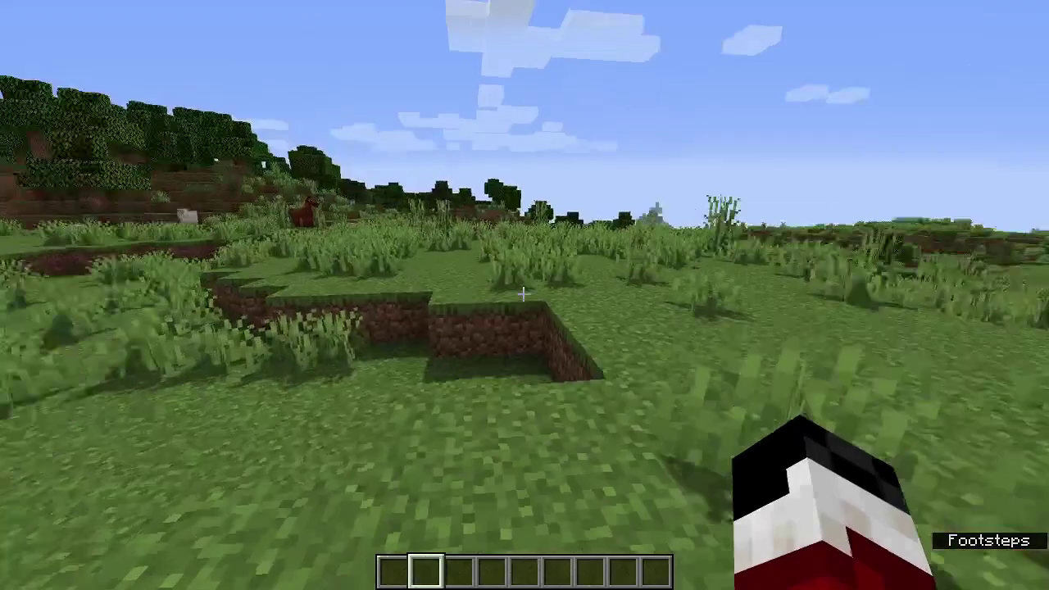
key(c)
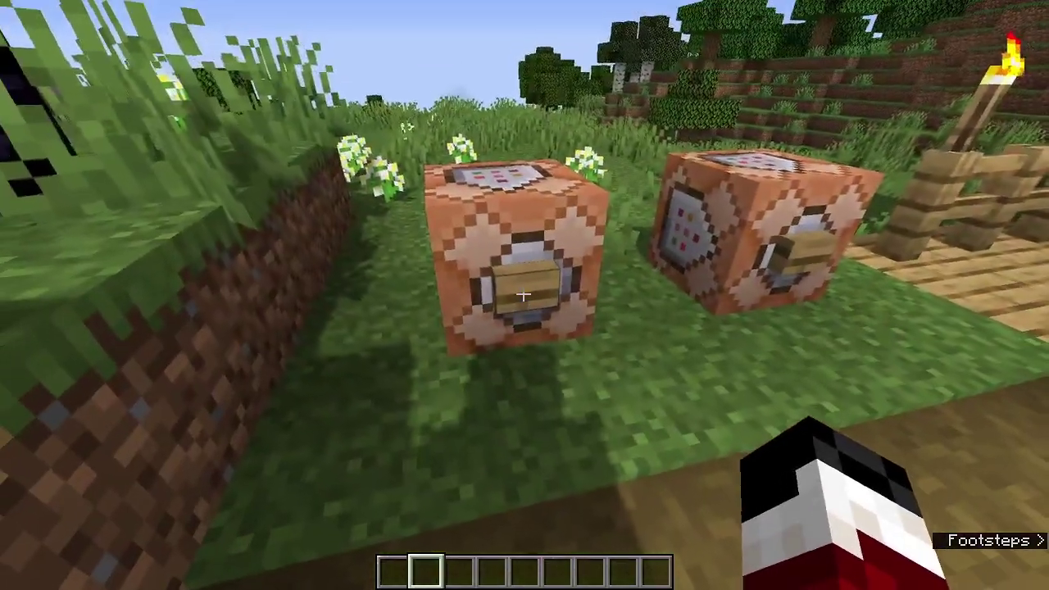
right_click(523, 293)
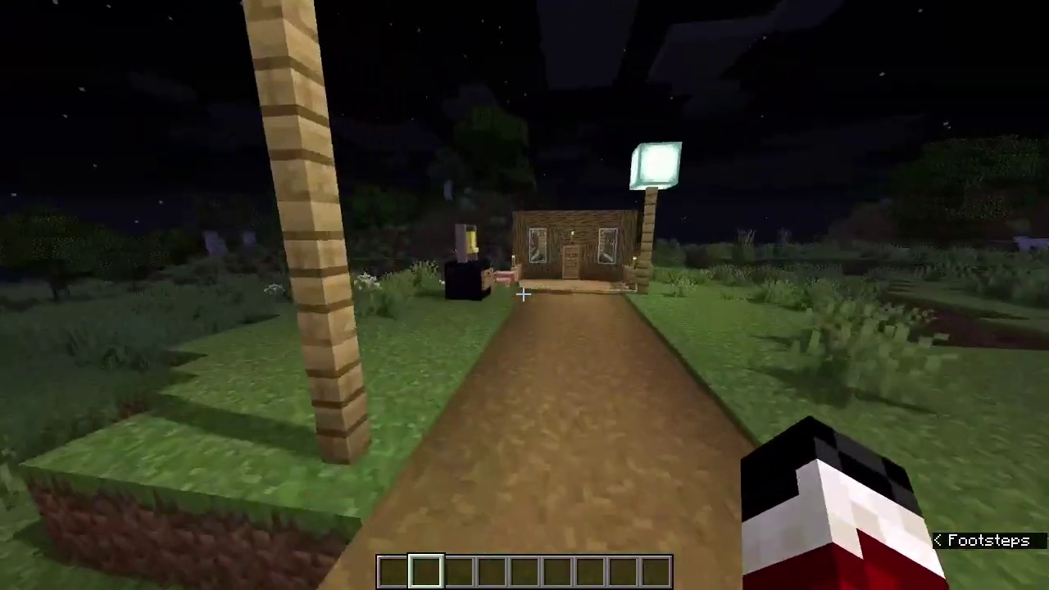
key(w)
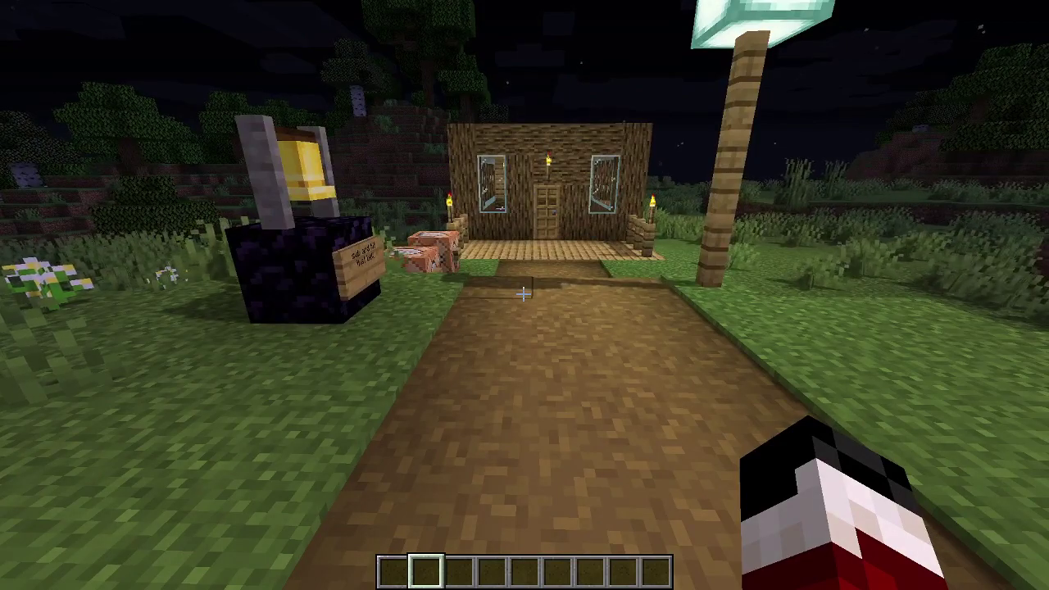
key(w)
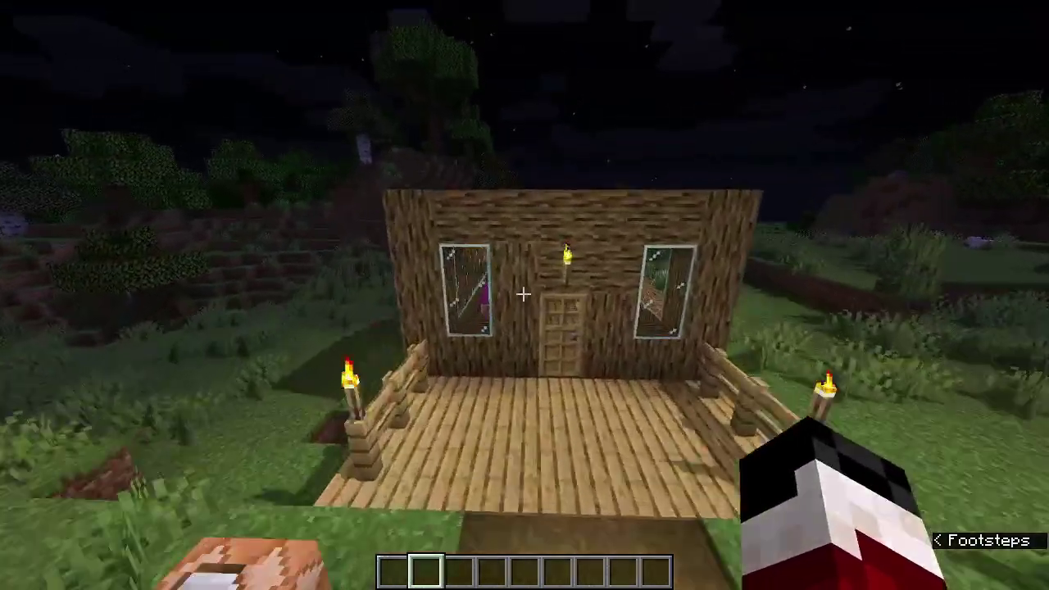
key(w)
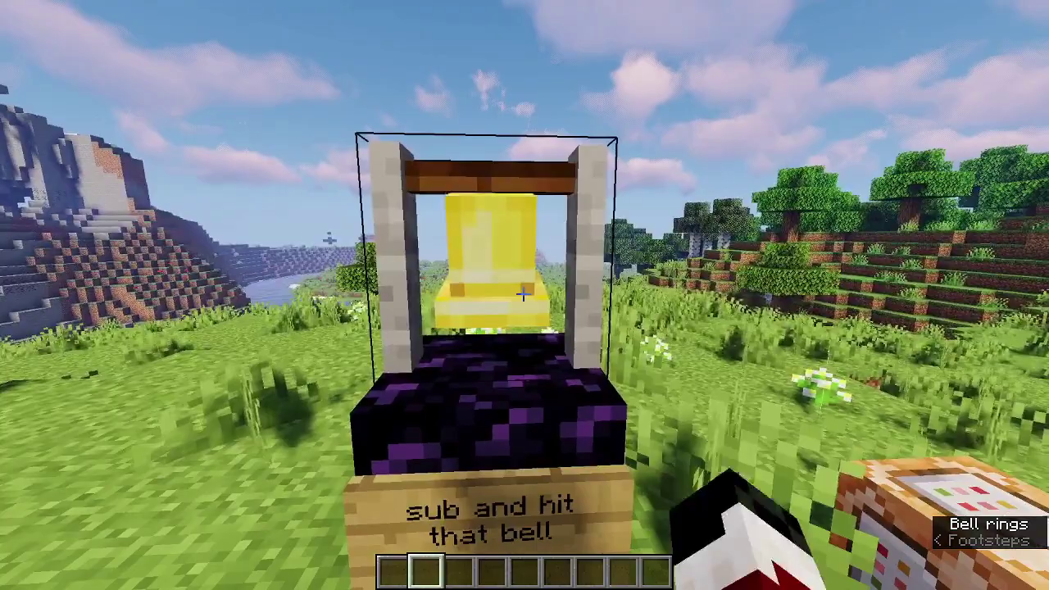
key(w)
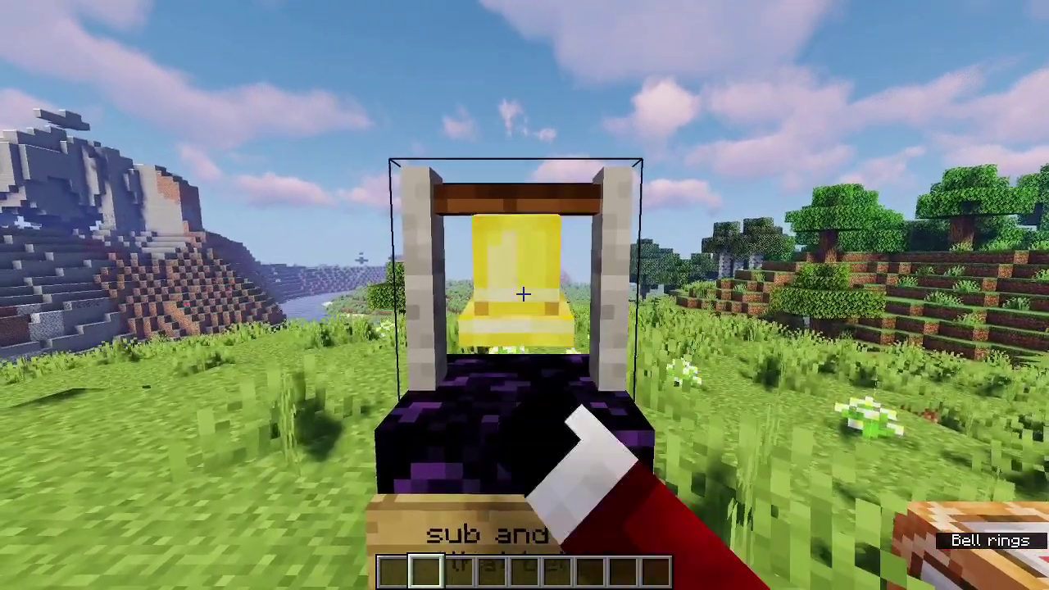
key(w)
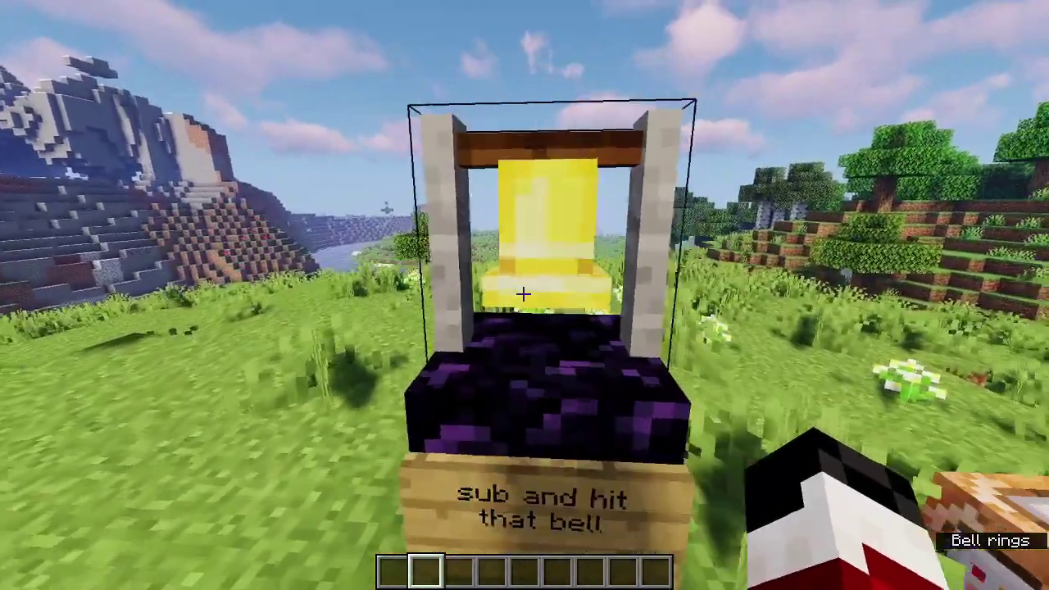
right_click(523, 293)
key(w)
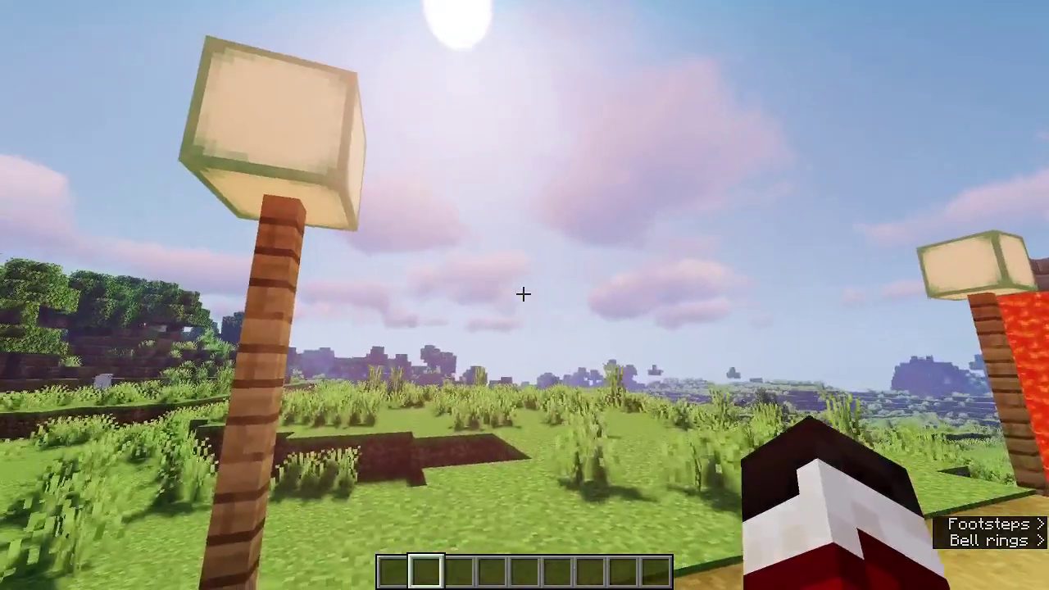
key(F5)
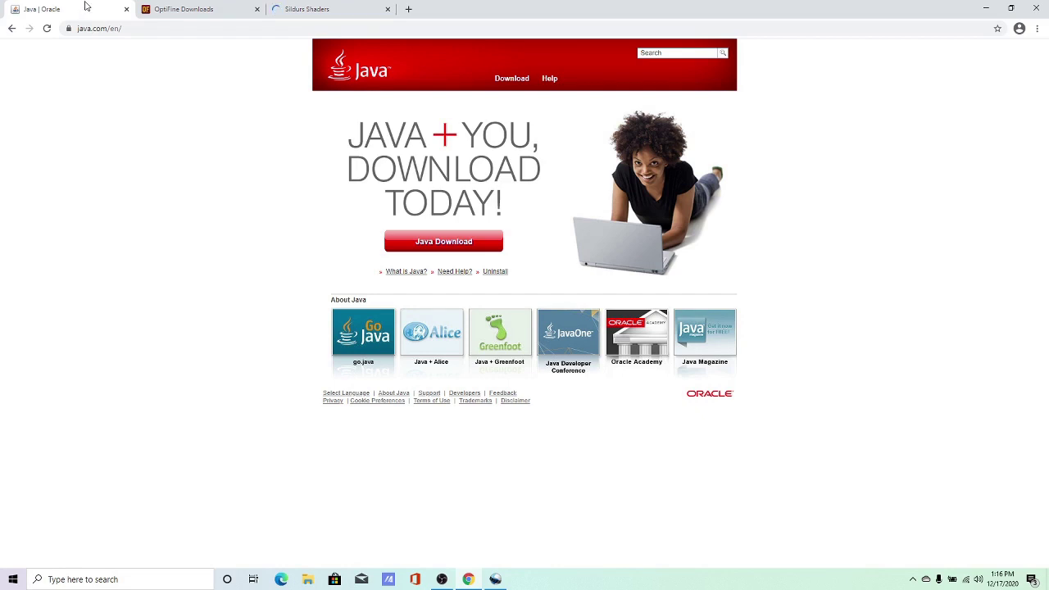
Open the 64-bit Java for Windows download page on java.com
click(419, 244)
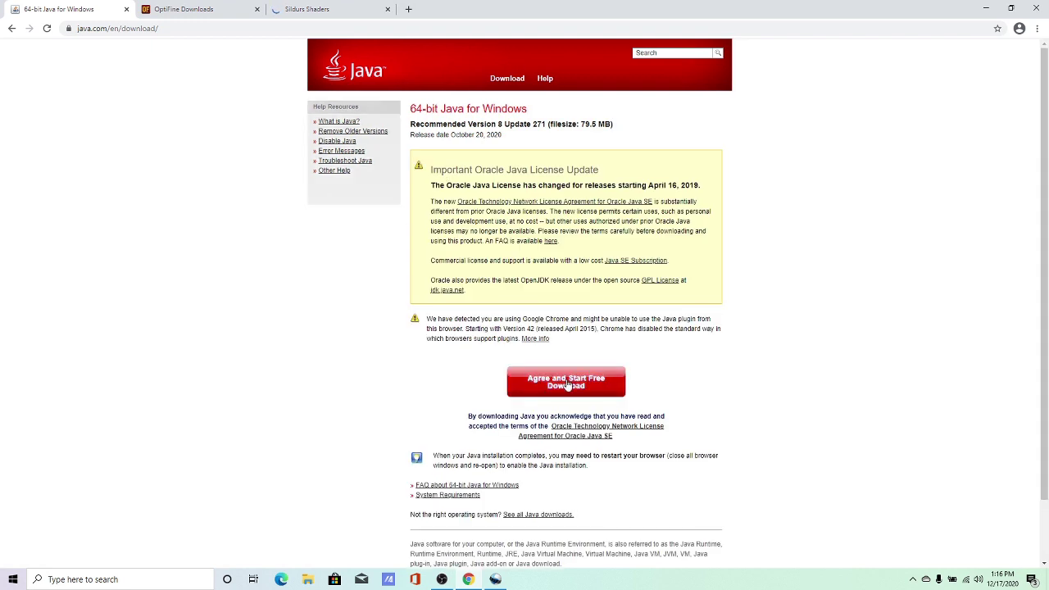
click(567, 383)
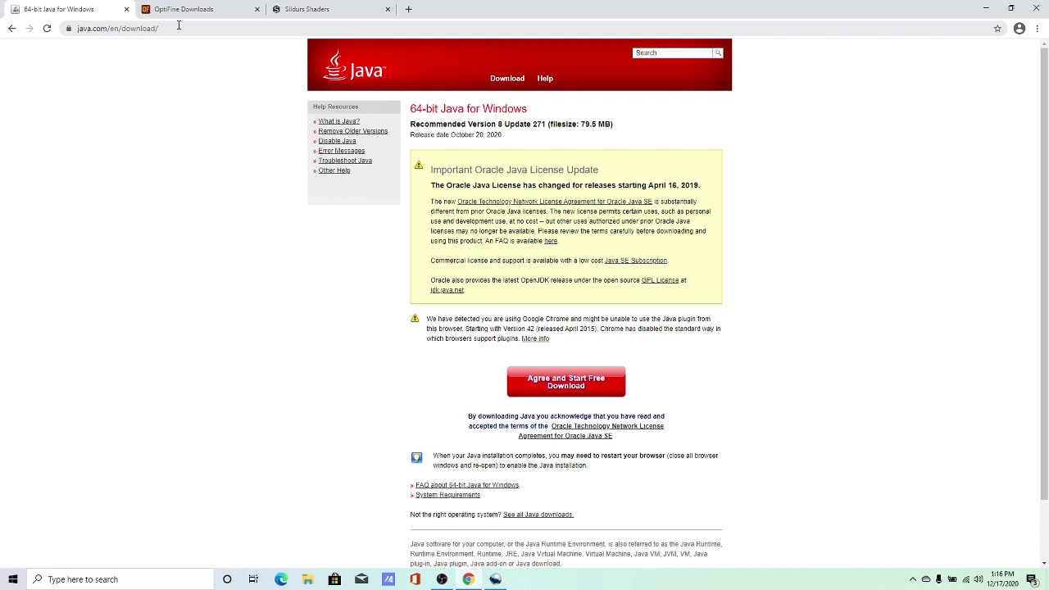
Show all versions on the OptiFine downloads page and look through the builds offered for each Minecraft release
click(208, 5)
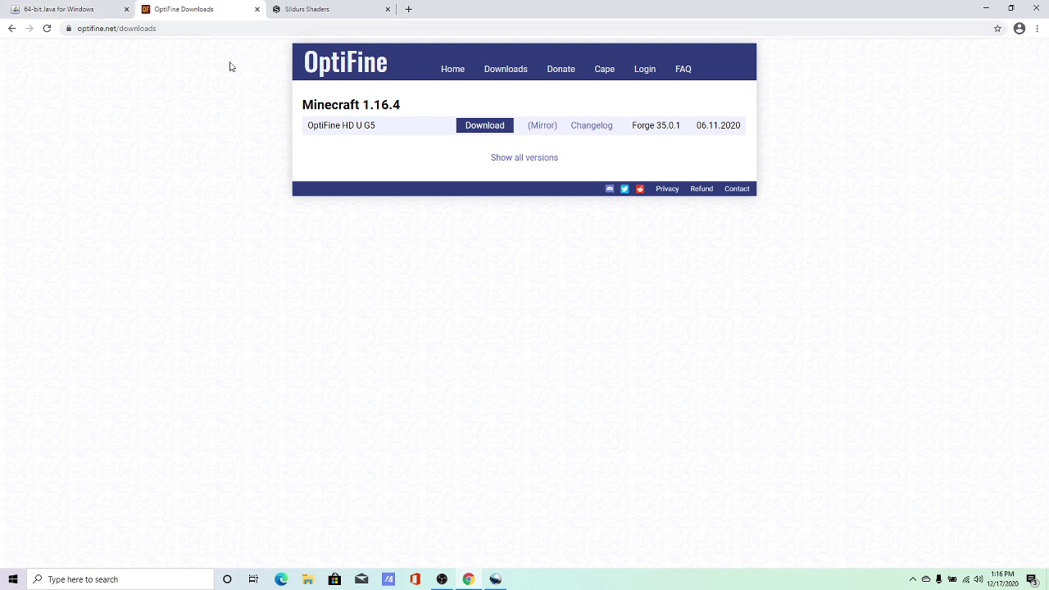
click(514, 162)
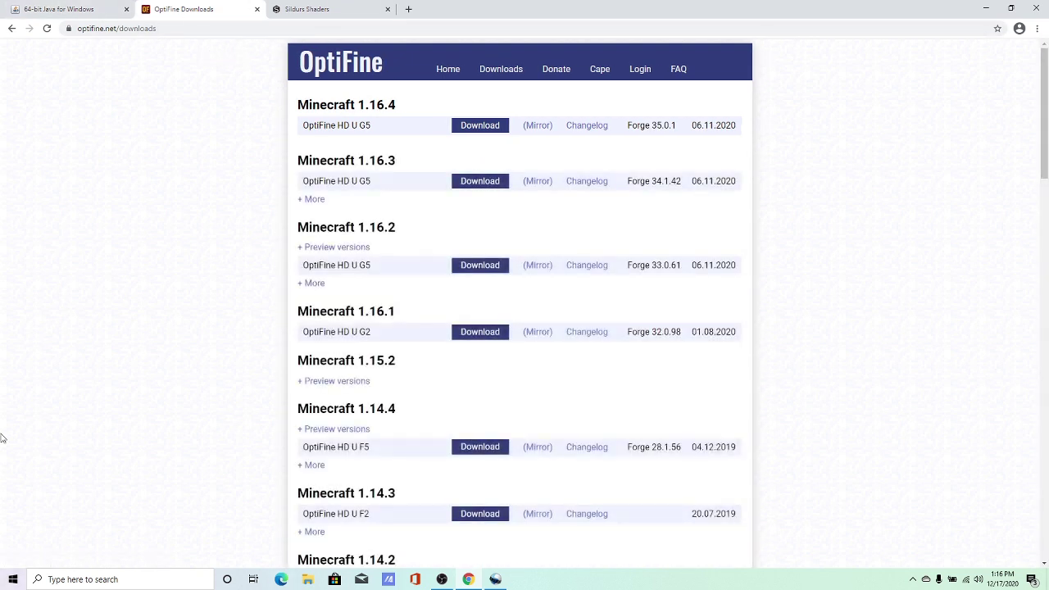
scroll(410, 401, down, 3)
scroll(344, 402, down, 3)
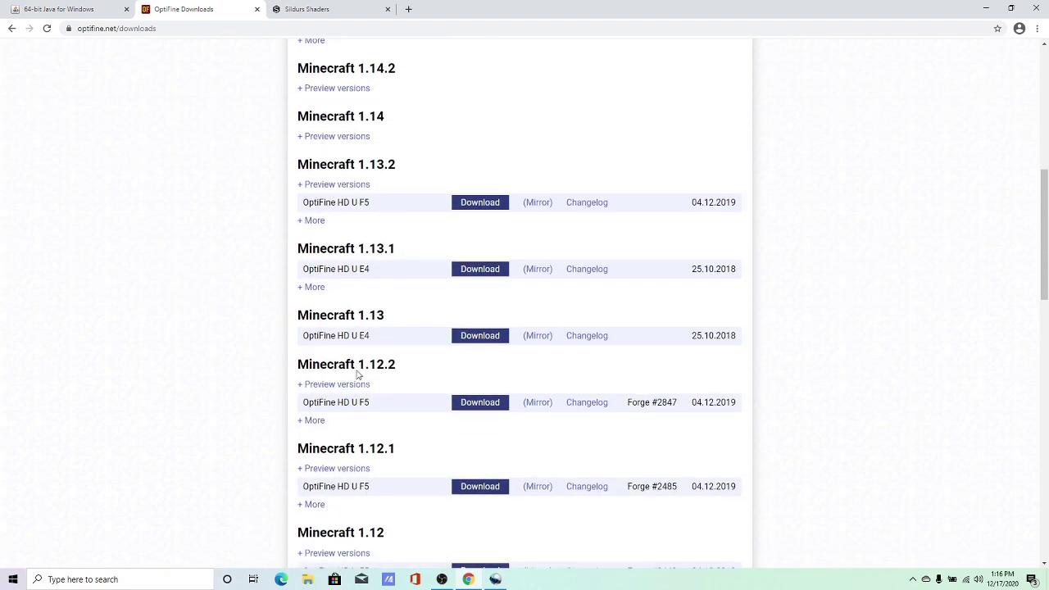
scroll(425, 475, down, 1)
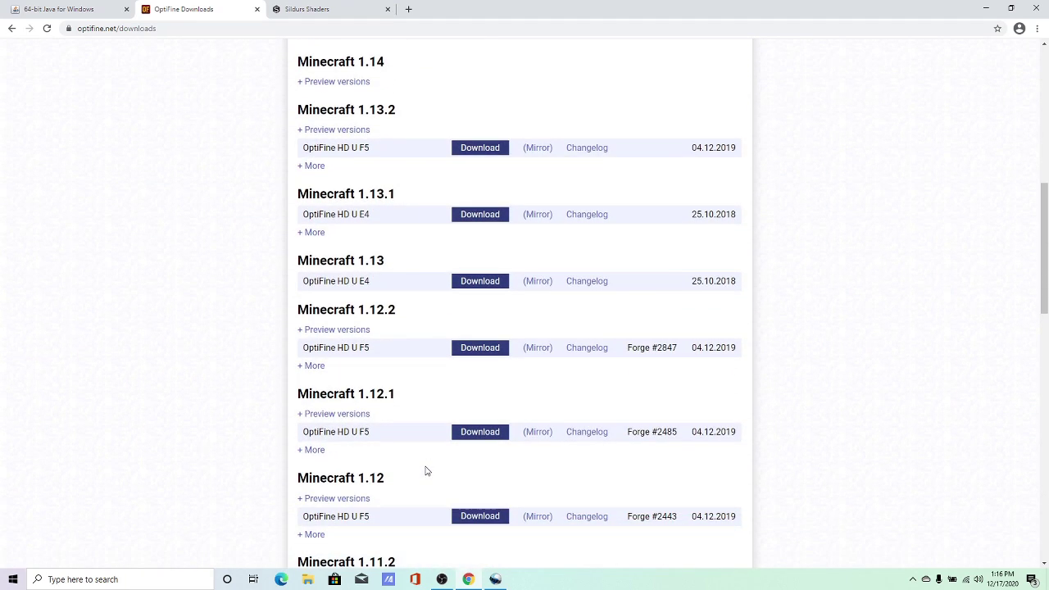
scroll(426, 470, down, 1)
scroll(442, 428, down, 2)
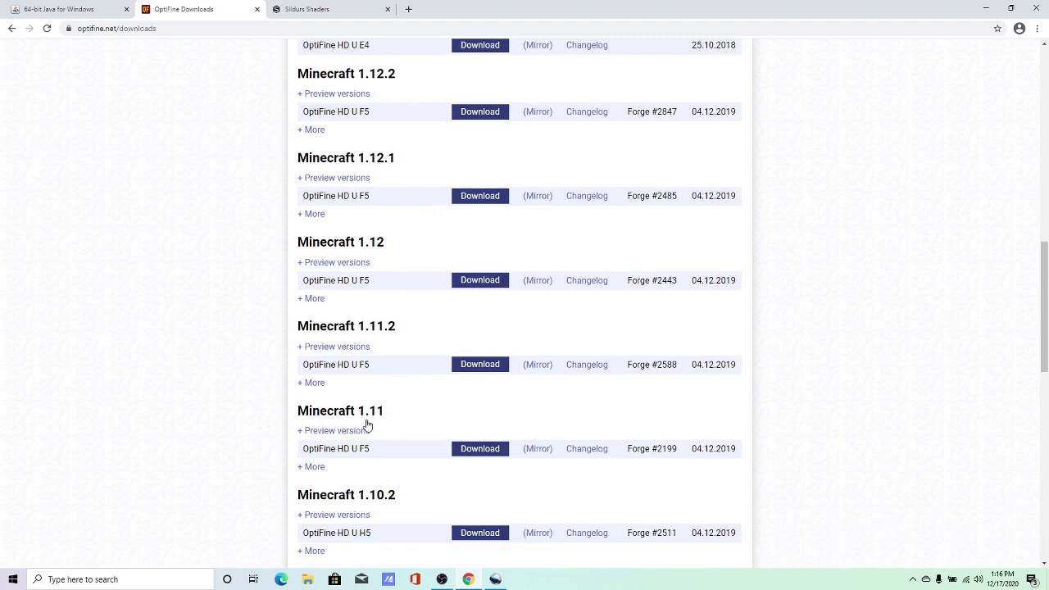
scroll(381, 336, down, 5)
scroll(366, 356, down, 1)
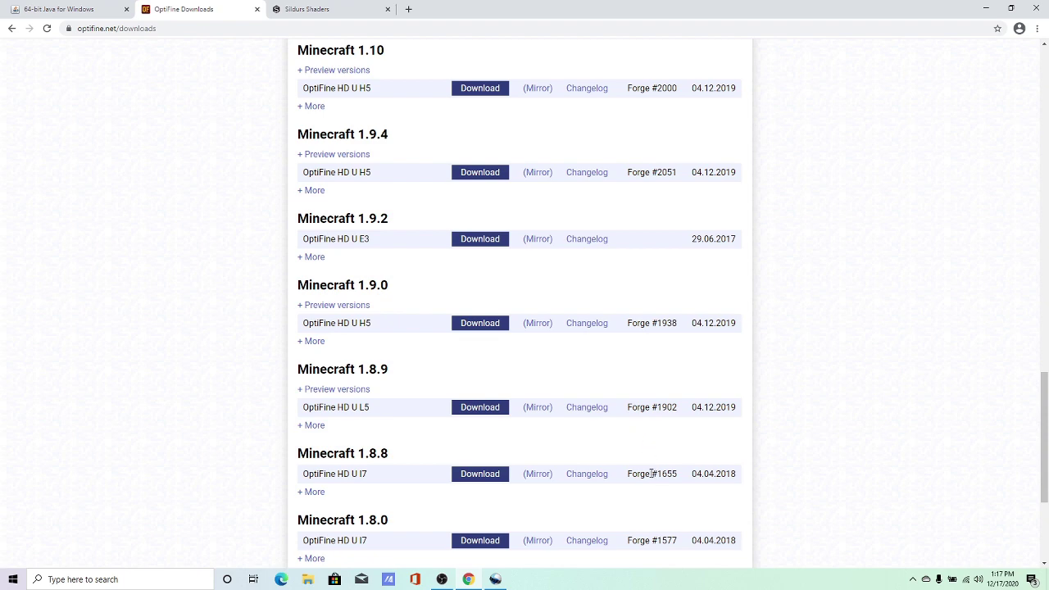
scroll(579, 420, up, 14)
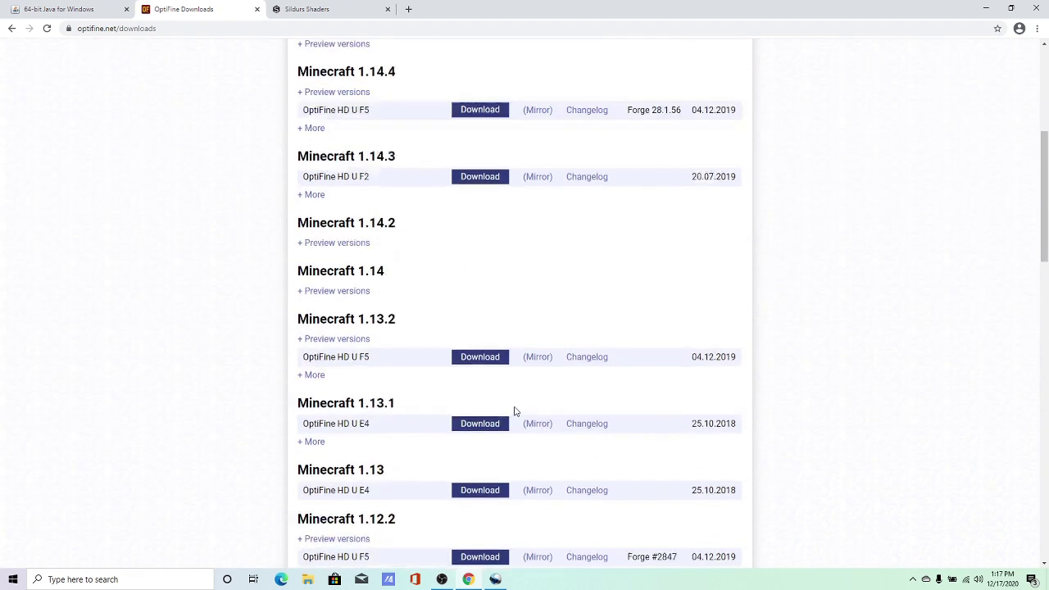
scroll(287, 344, up, 2)
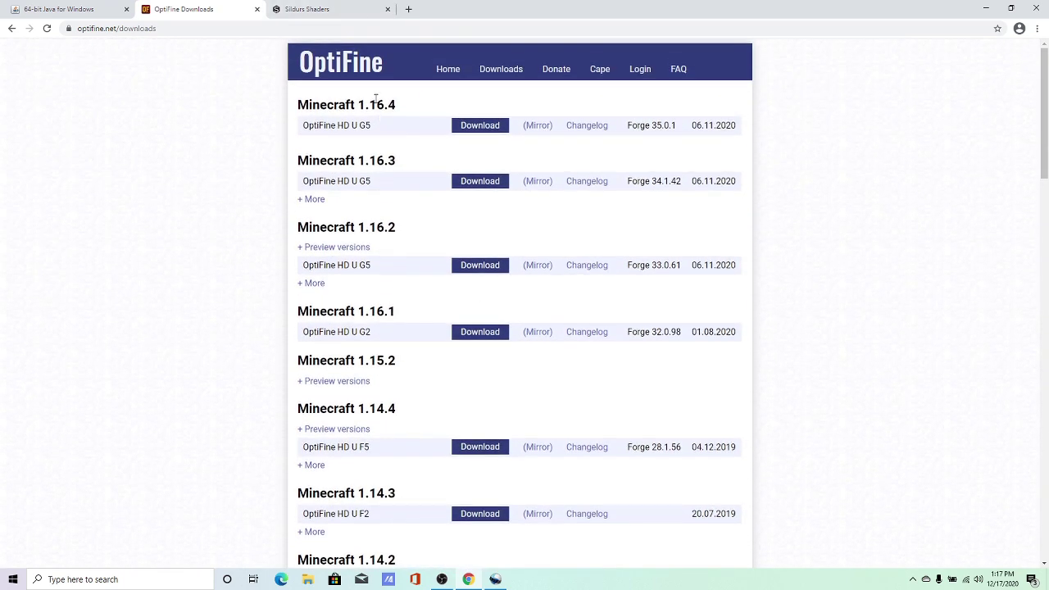
Download OptiFine HD U G5 for Minecraft 1.16.4, skipping the advertisement page, and keep the flagged jar file
click(479, 129)
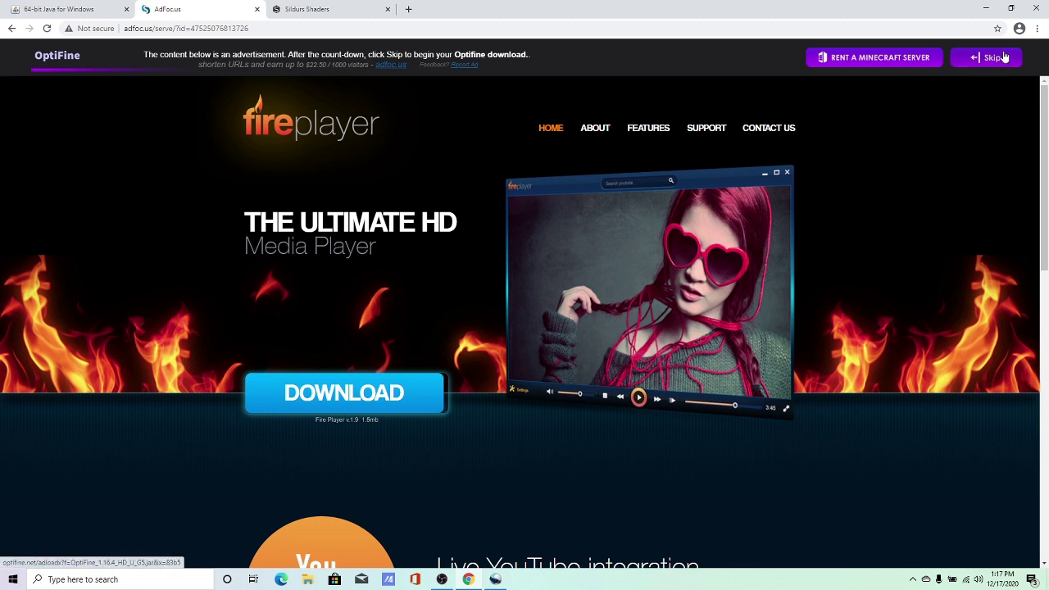
click(1002, 59)
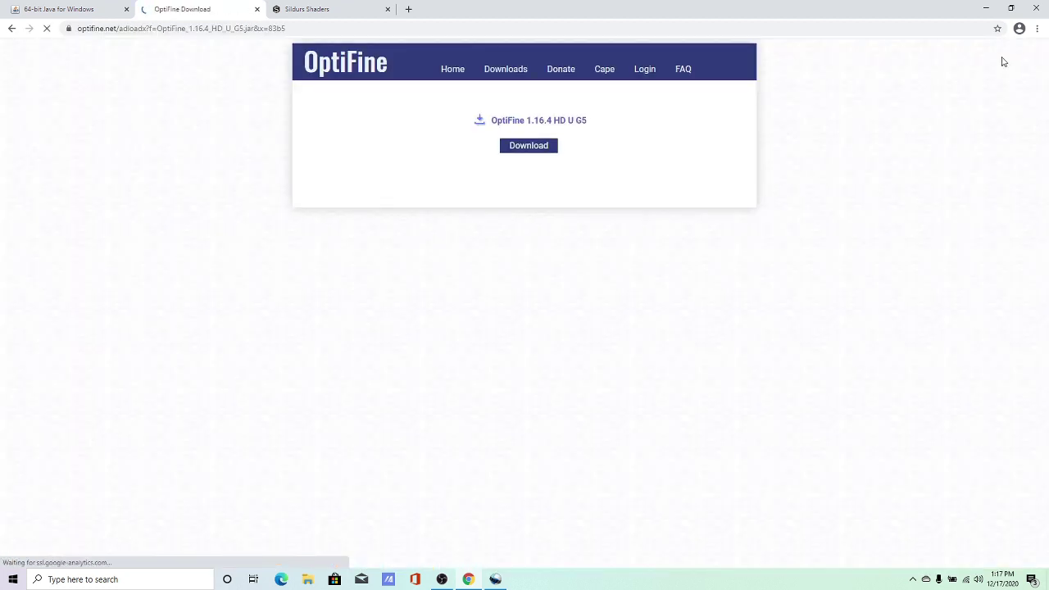
click(548, 145)
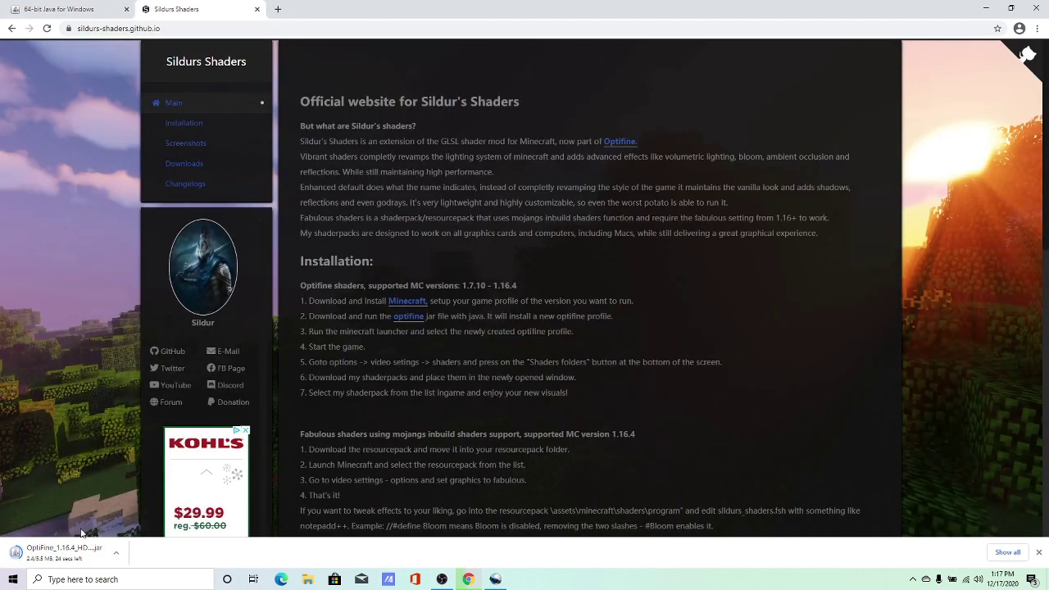
click(25, 7)
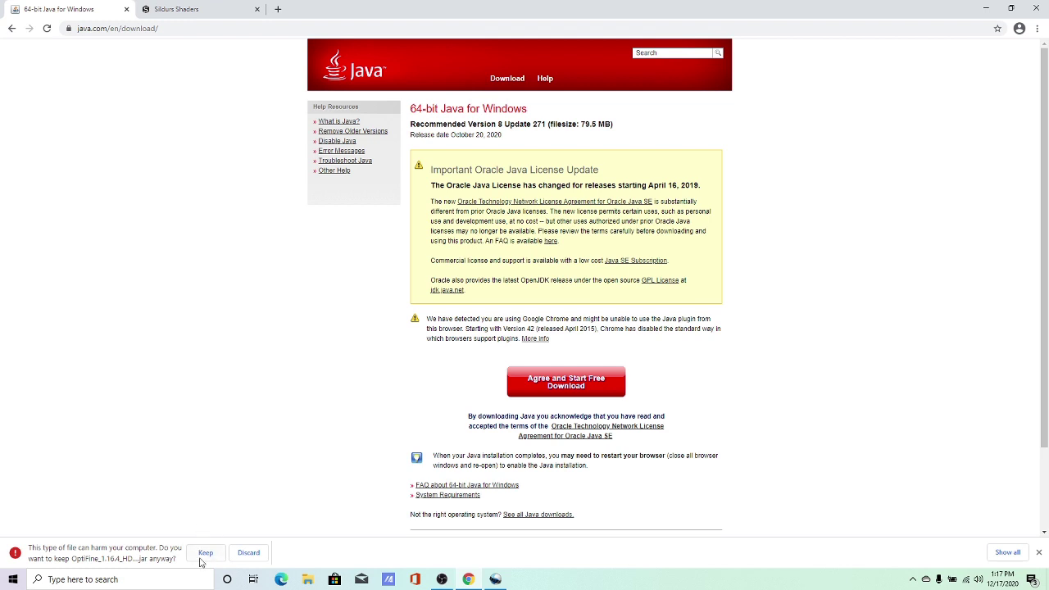
click(205, 554)
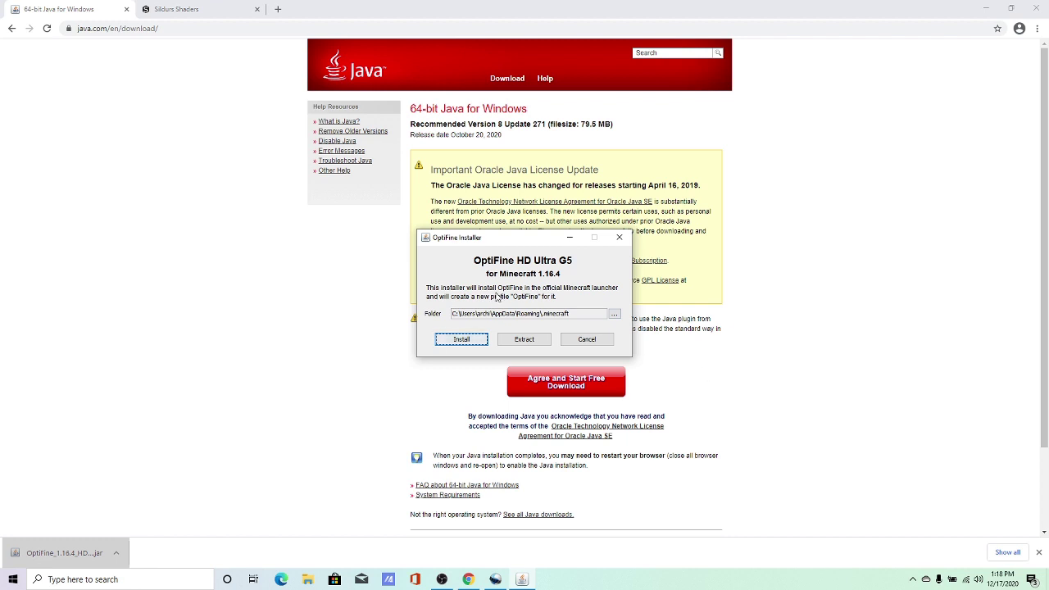
Install OptiFine HD Ultra G5 for Minecraft 1.16.4 into the preset .minecraft folder
click(451, 341)
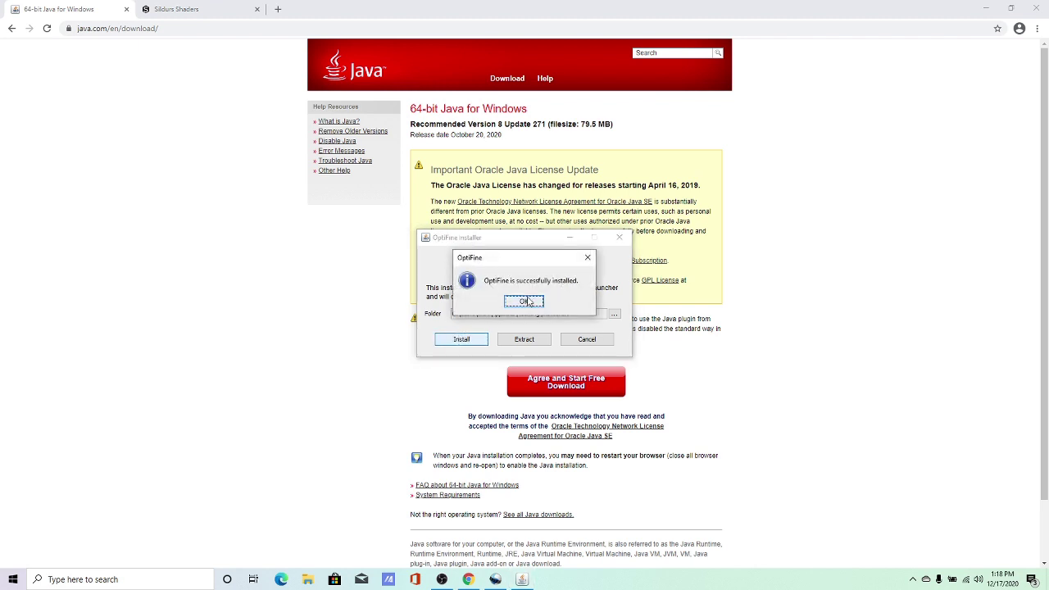
click(525, 302)
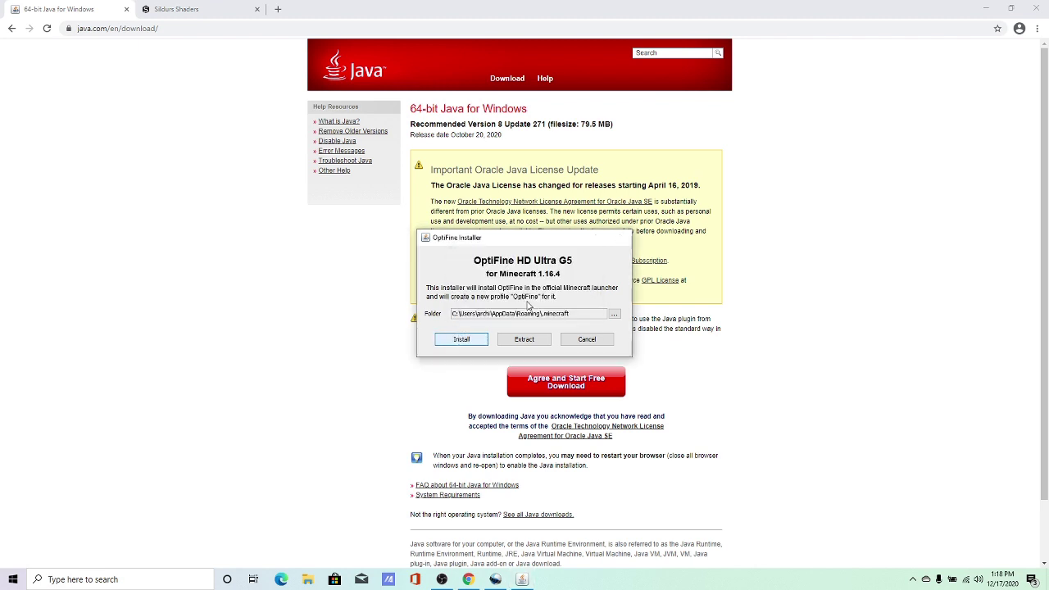
Minimize the browser and open the Minecraft Launcher from the desktop
click(197, 9)
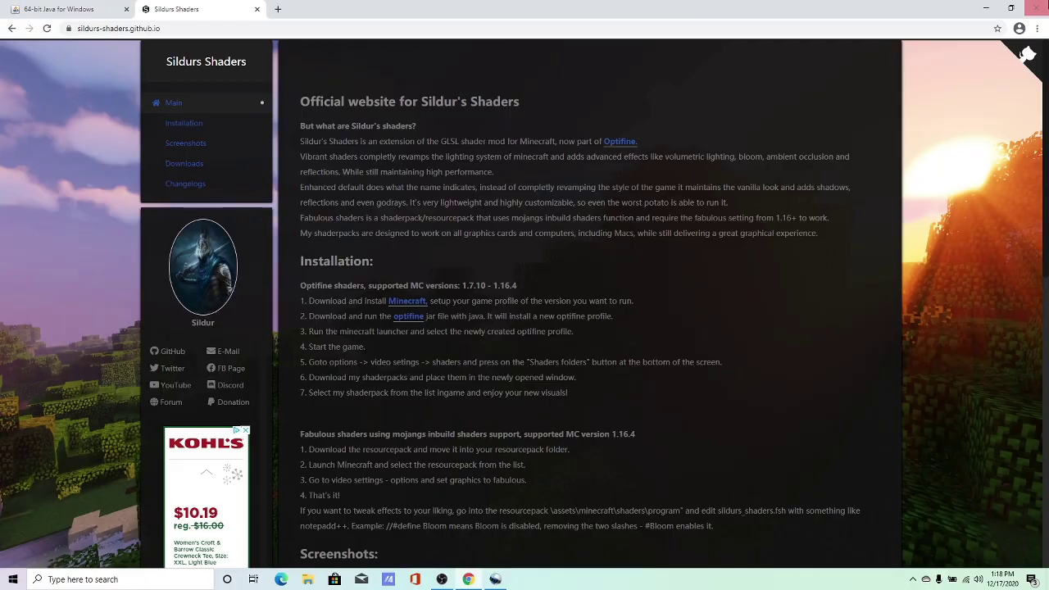
click(989, 11)
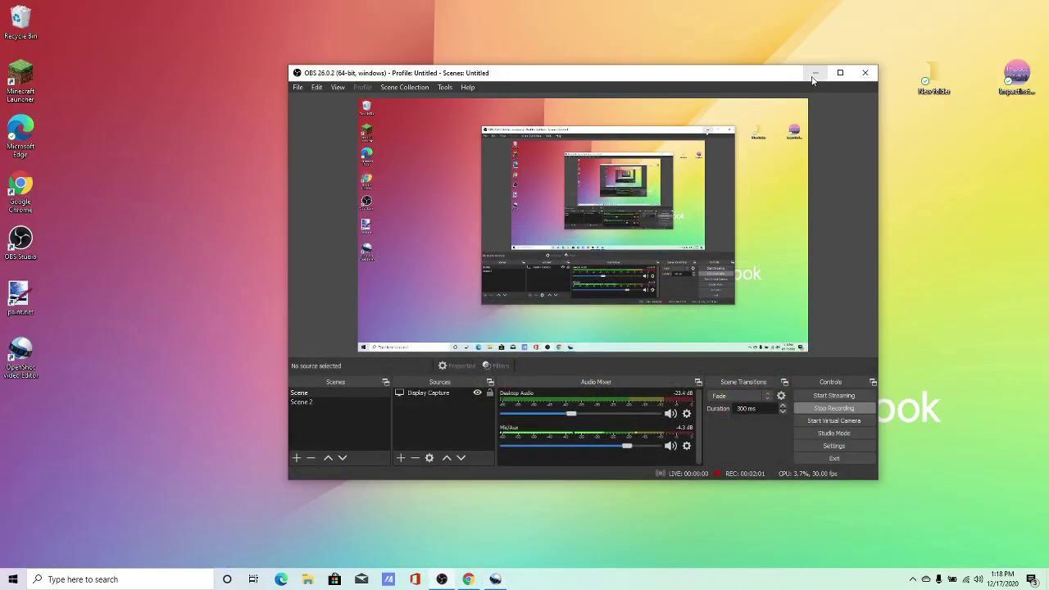
click(9, 79)
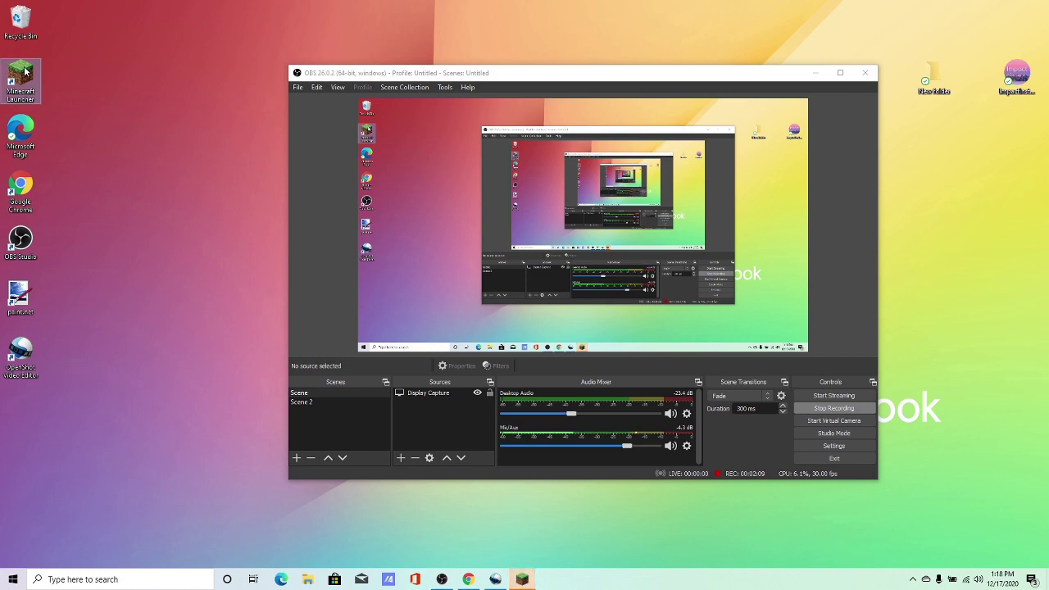
right_click(1041, 433)
click(186, 467)
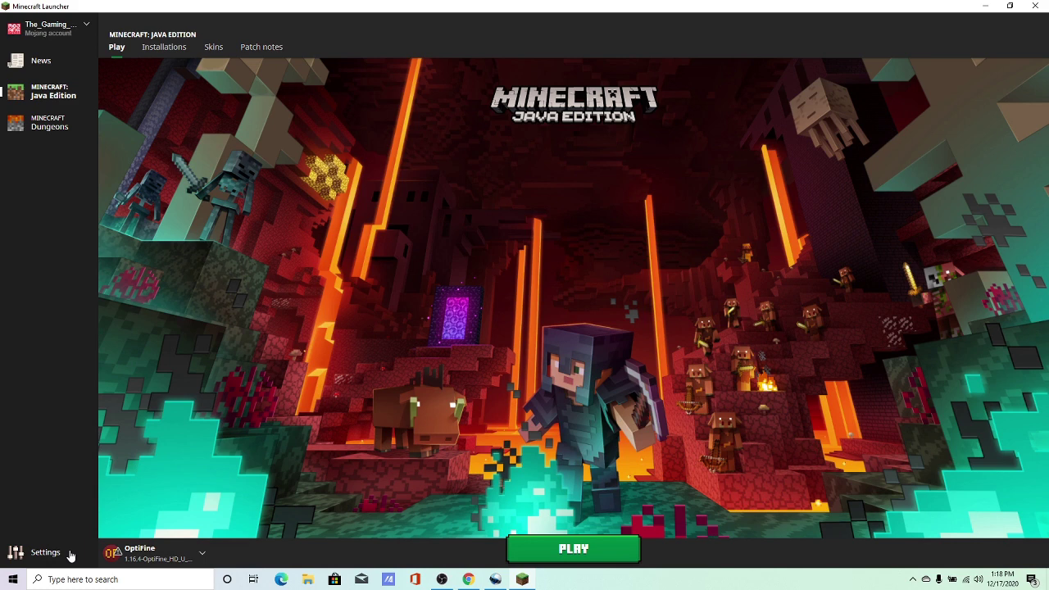
Create an installation without a custom name using release 1.16.4-OptiFine_HD_U_G5, and start the game from the existing OptiFine installation
click(164, 48)
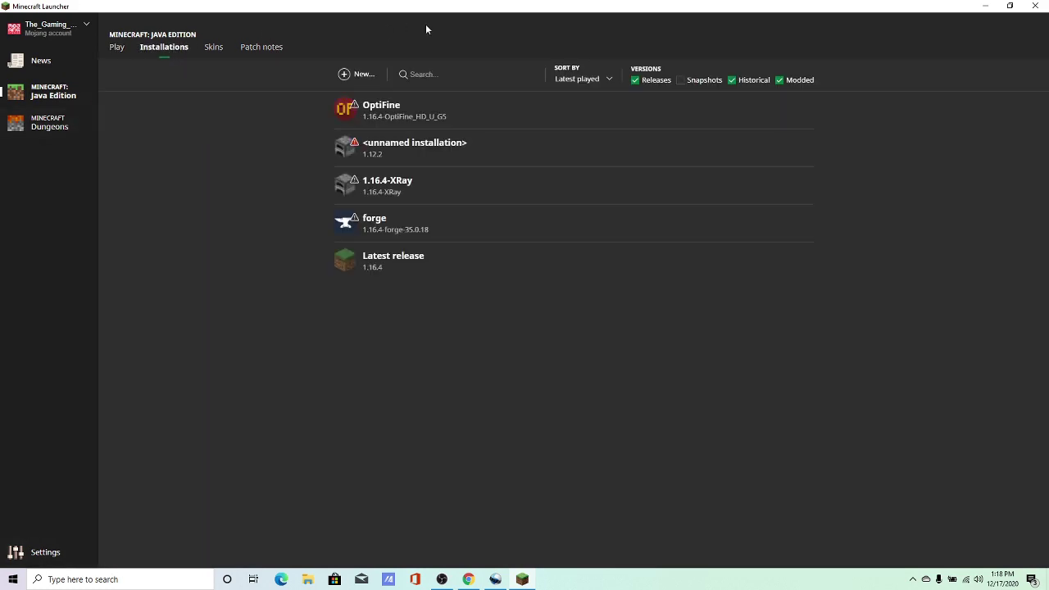
click(346, 73)
click(515, 163)
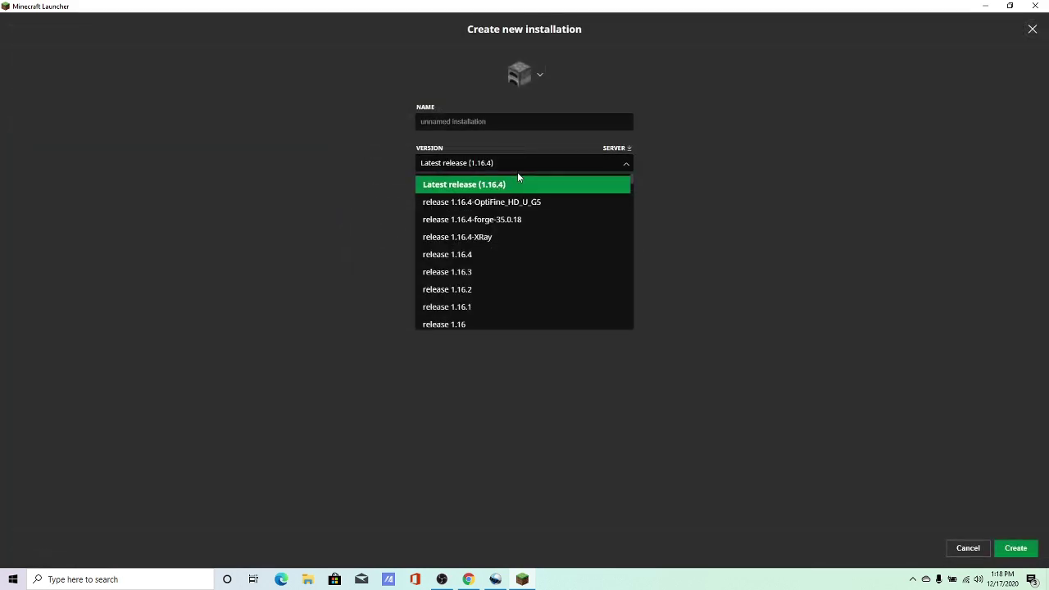
click(533, 202)
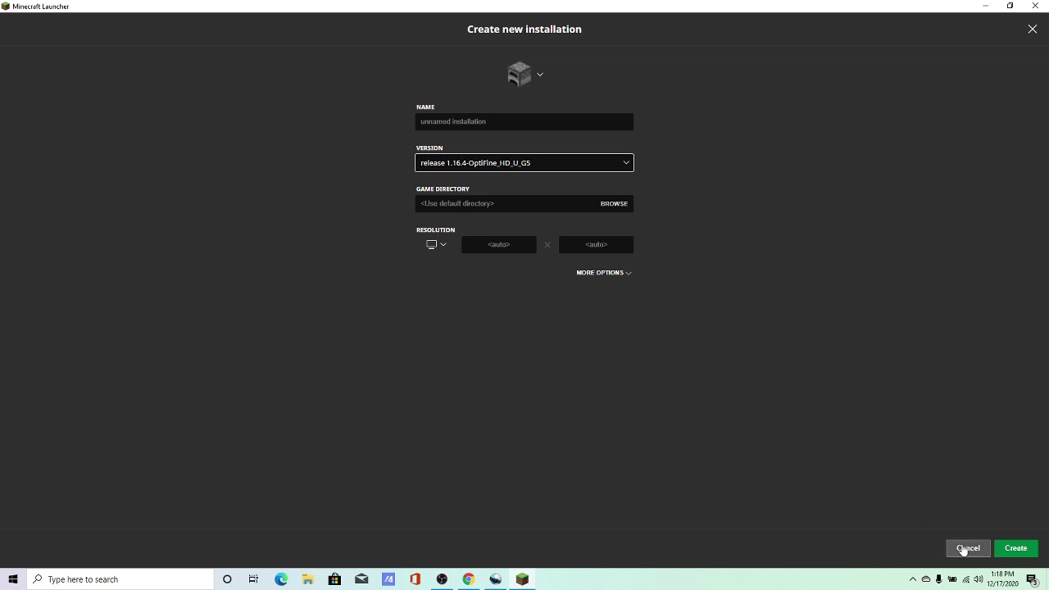
click(1016, 548)
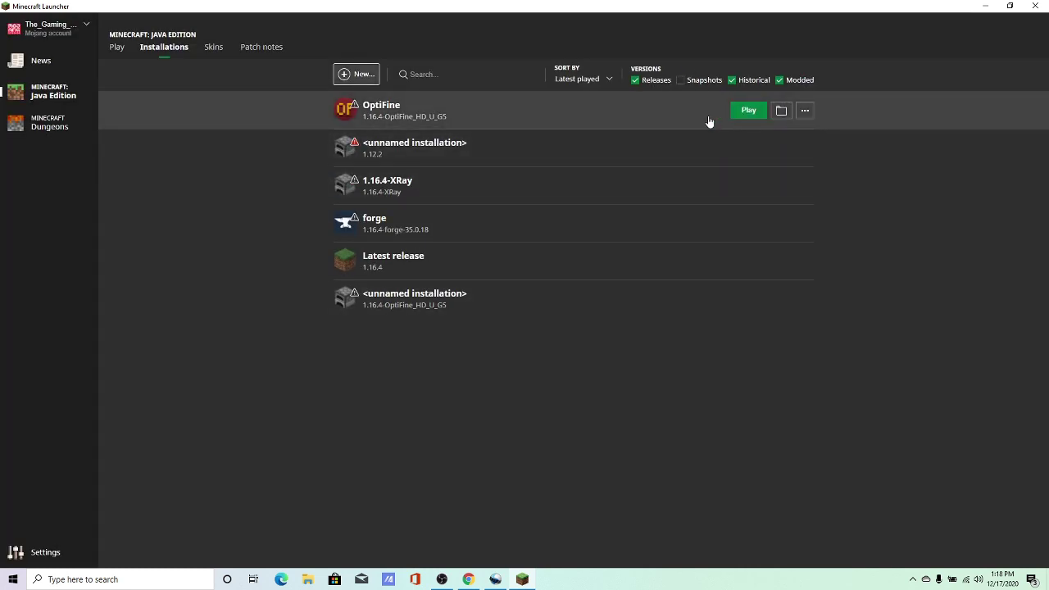
click(744, 119)
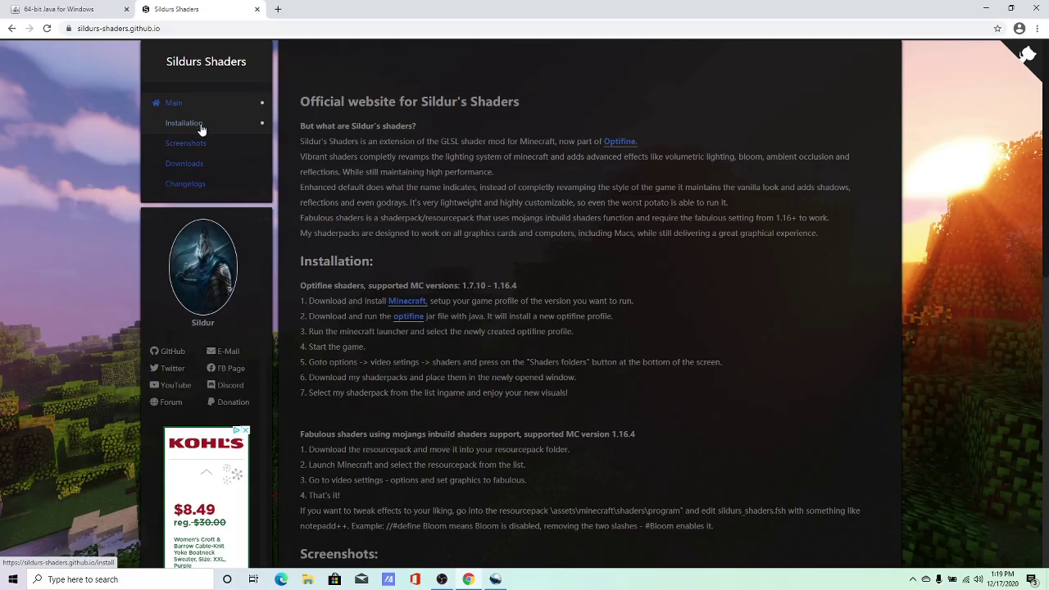
Review the Sildur's Shaders installation instructions and download the Vibrant Shaders v1.281 Medium zip, skipping the advertisement page
click(201, 129)
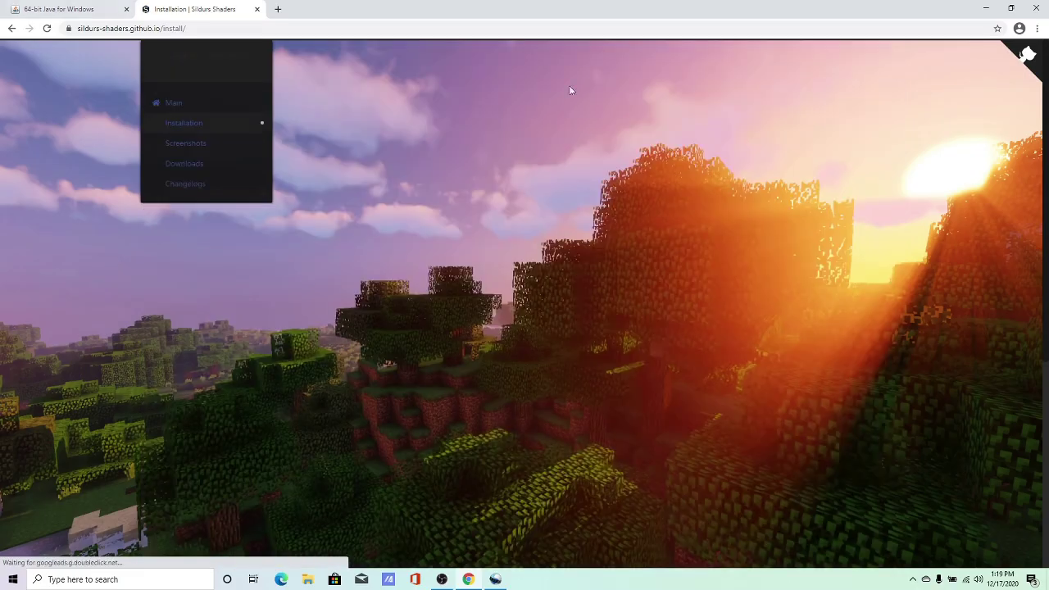
scroll(424, 319, down, 2)
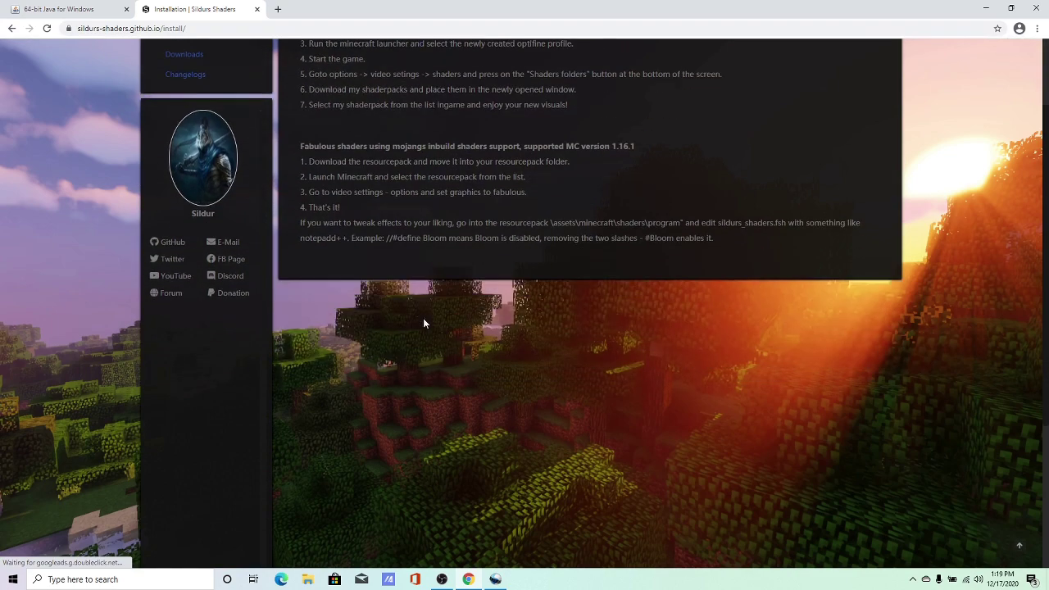
scroll(423, 318, up, 2)
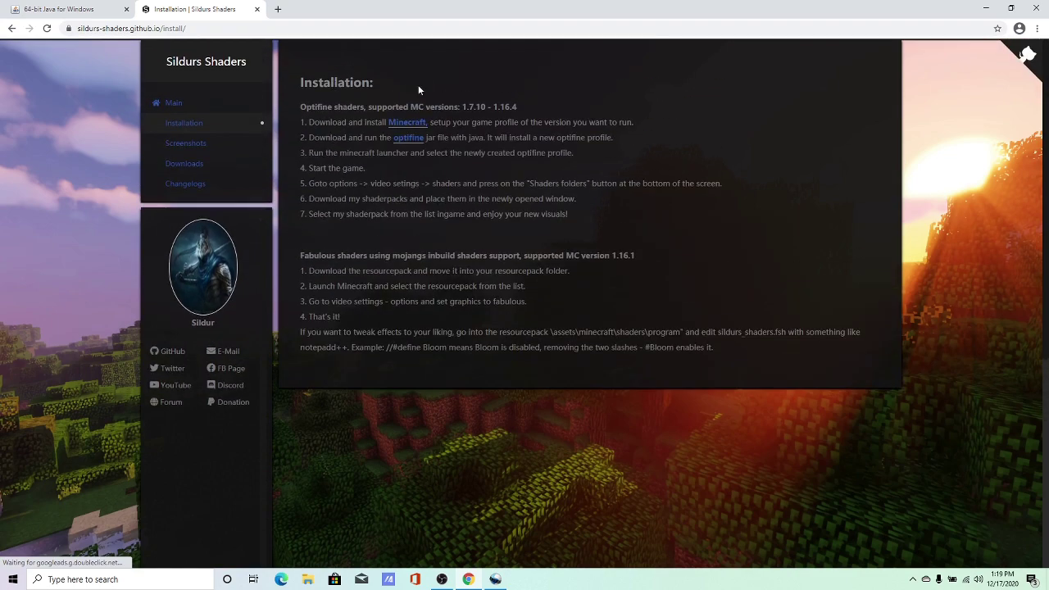
click(218, 160)
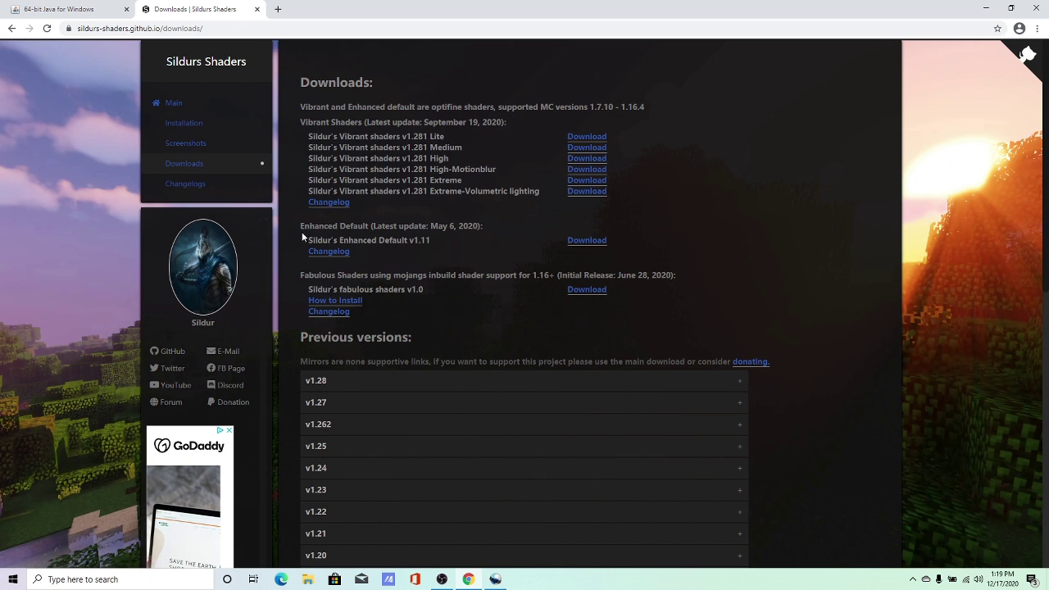
drag(295, 227, 368, 226)
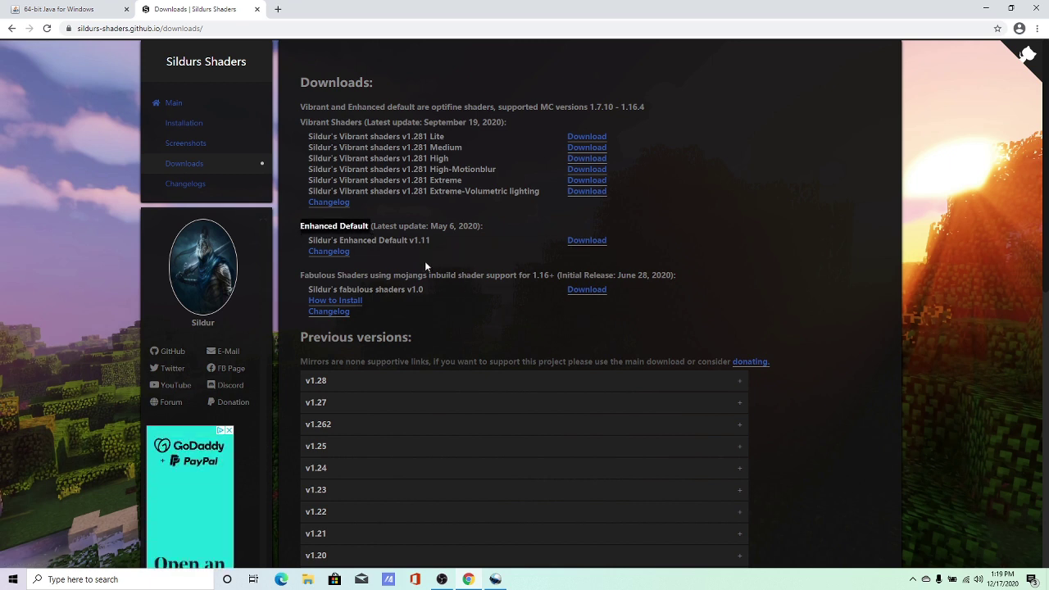
click(495, 333)
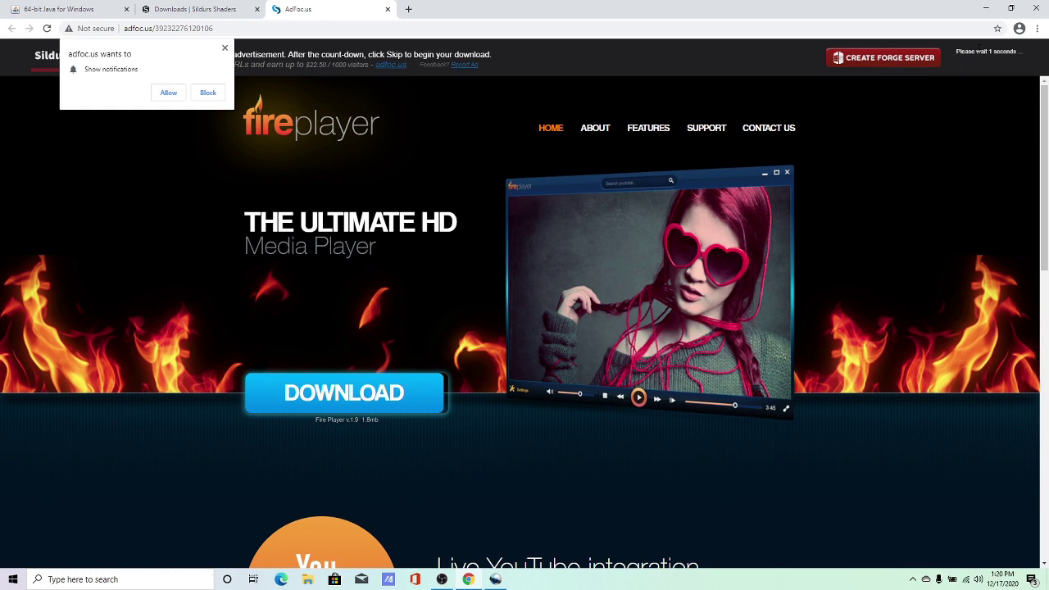
click(983, 57)
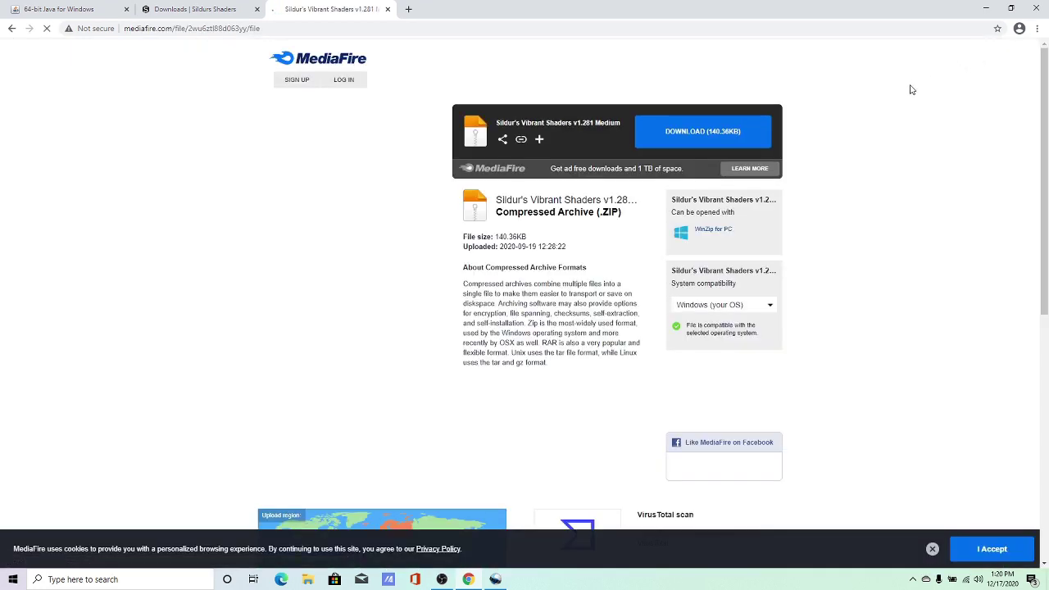
click(718, 142)
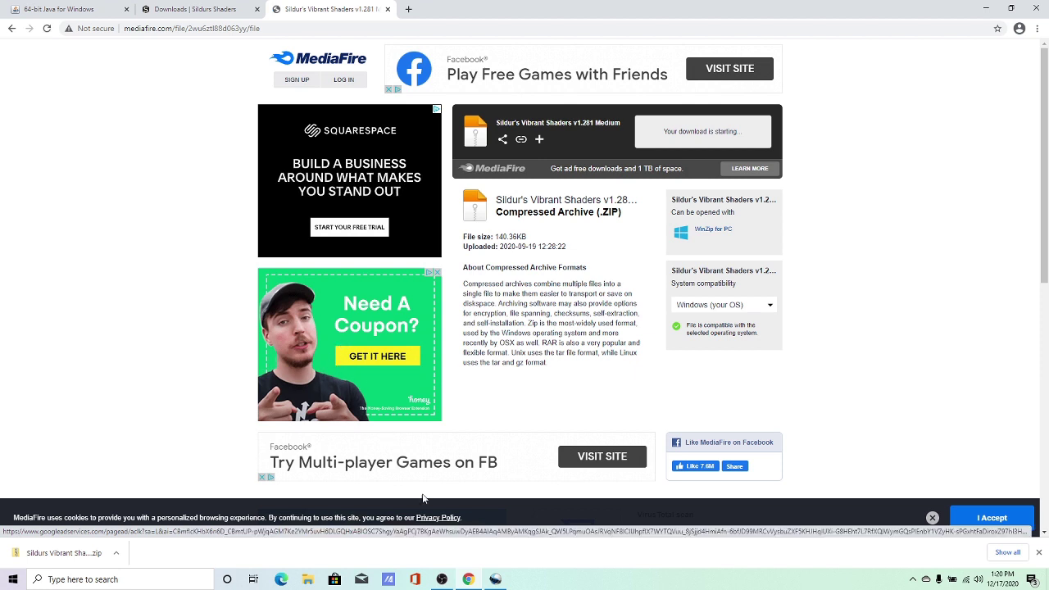
Search Windows for %appdata% and open the shaderpacks folder inside .minecraft
click(187, 583)
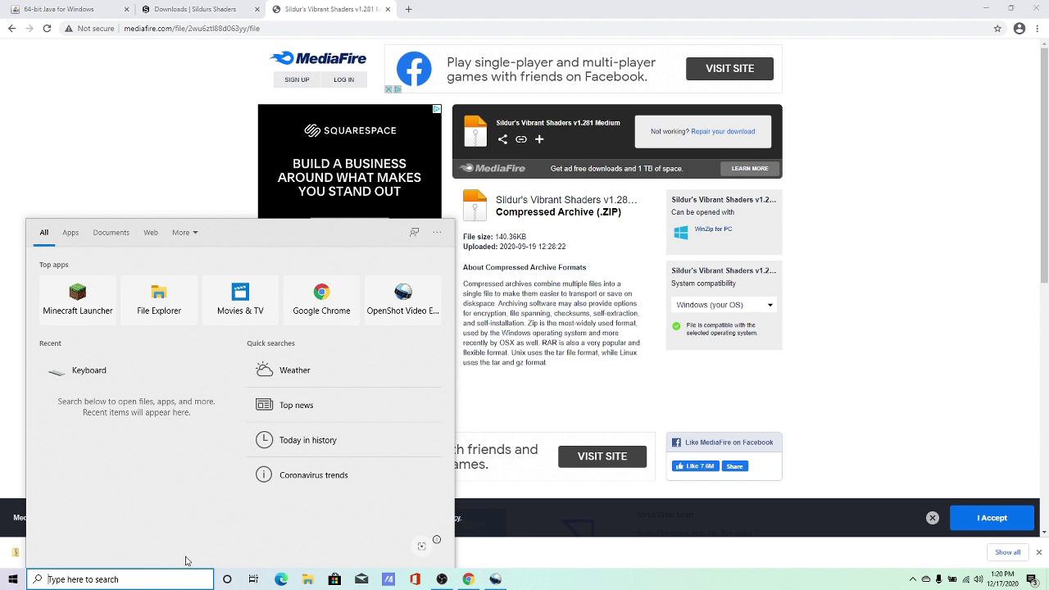
text(%app)
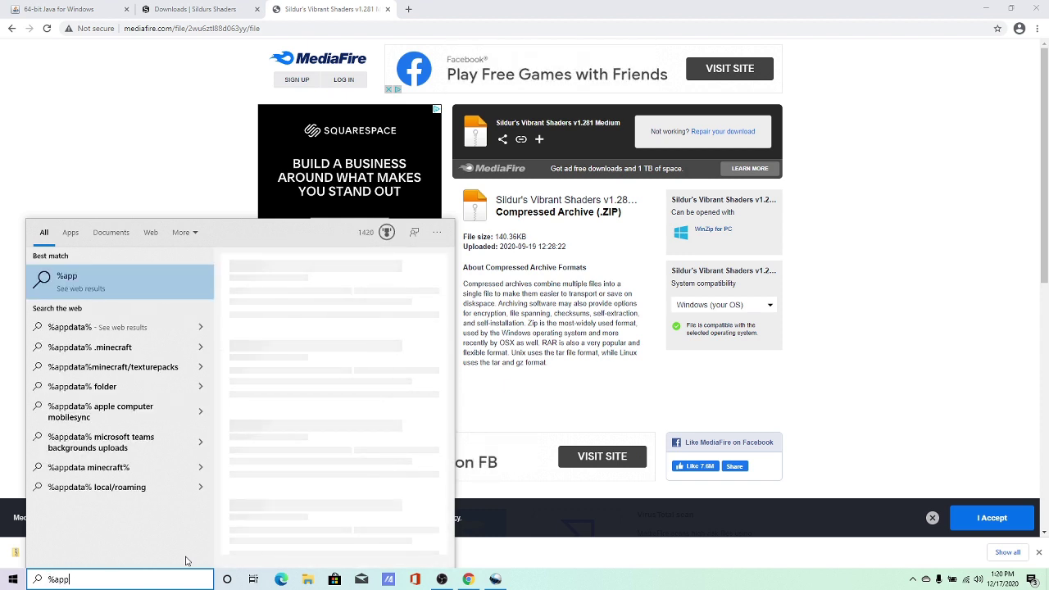
text(data%)
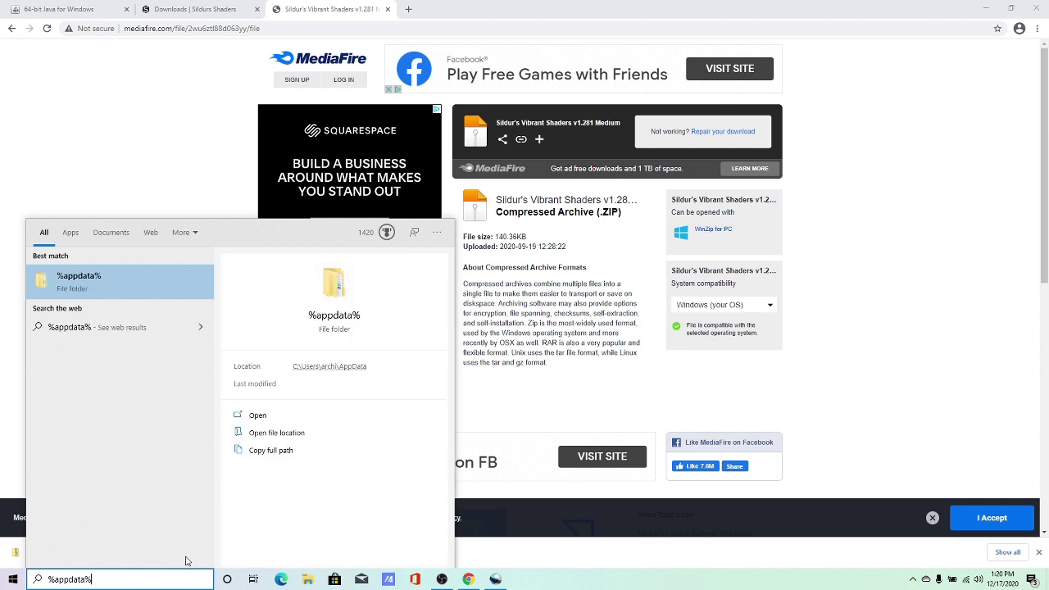
key(Return)
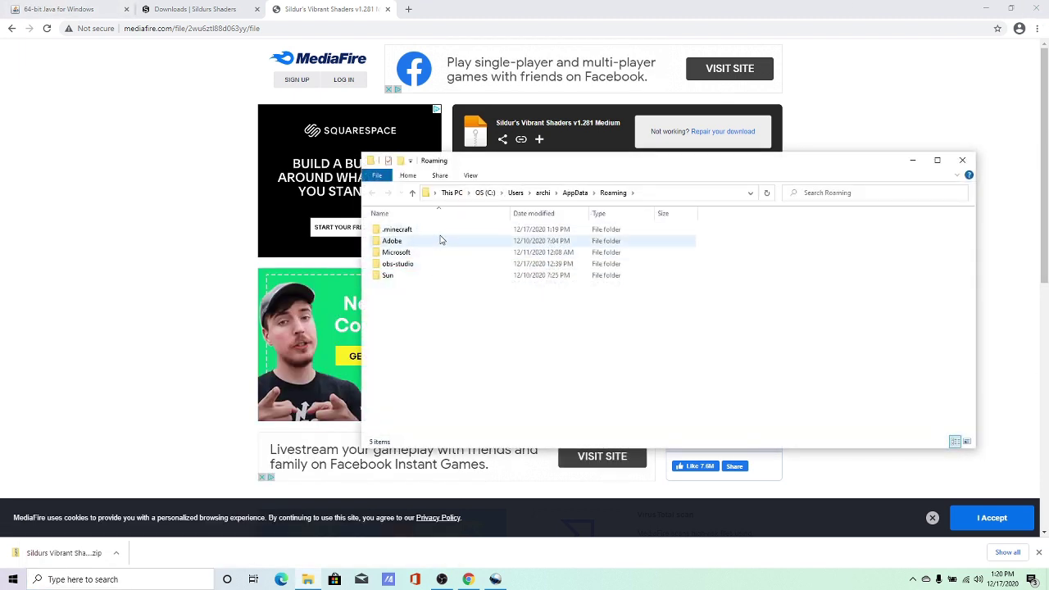
double_click(438, 230)
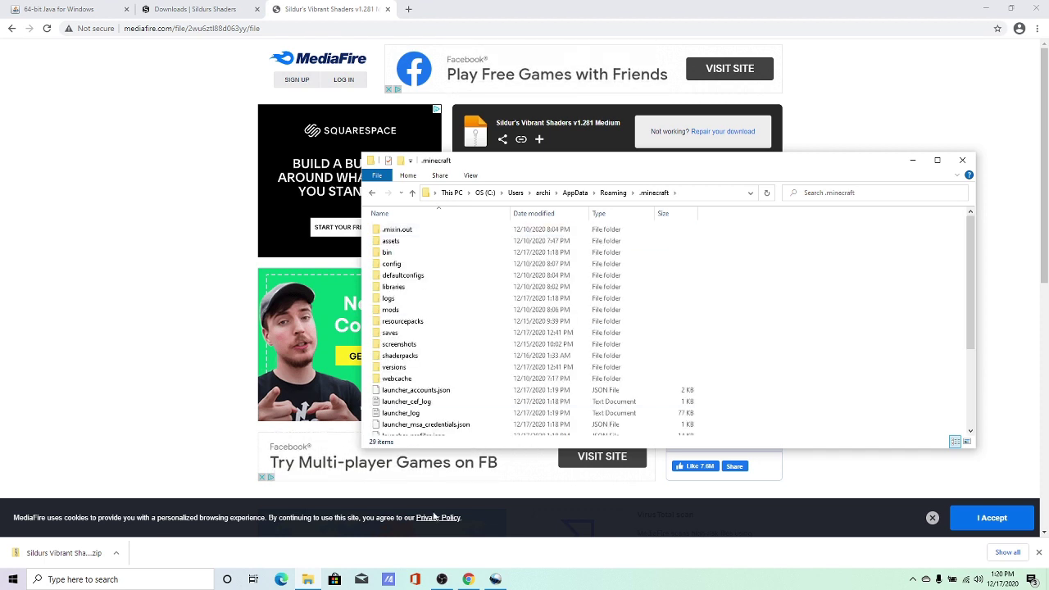
double_click(448, 358)
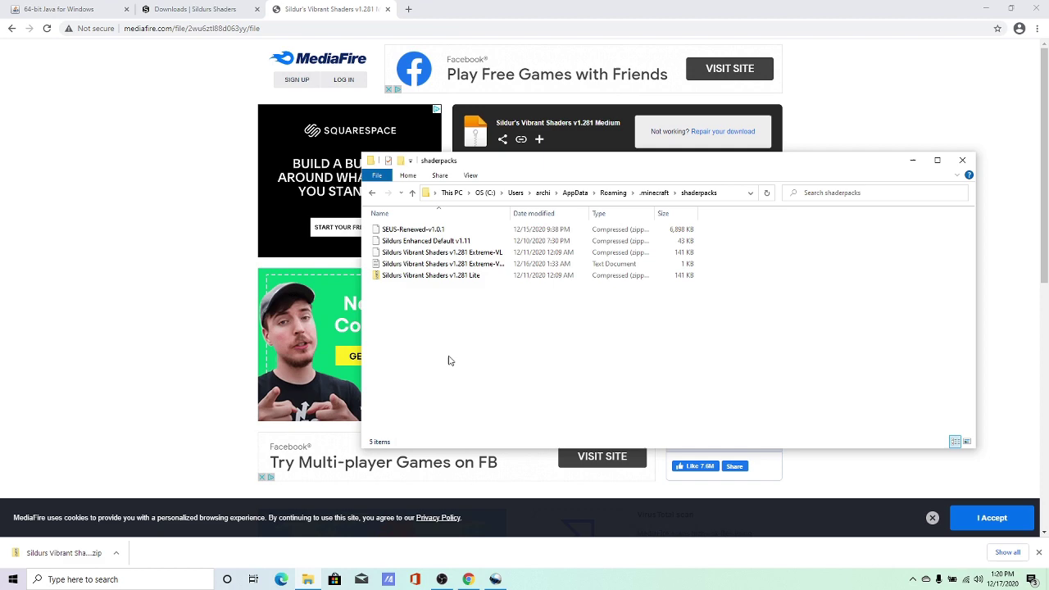
Shrink the browser window and copy the downloaded Sildurs Vibrant Shaders v1.281 Medium zip into the shaderpacks folder
drag(96, 557, 363, 518)
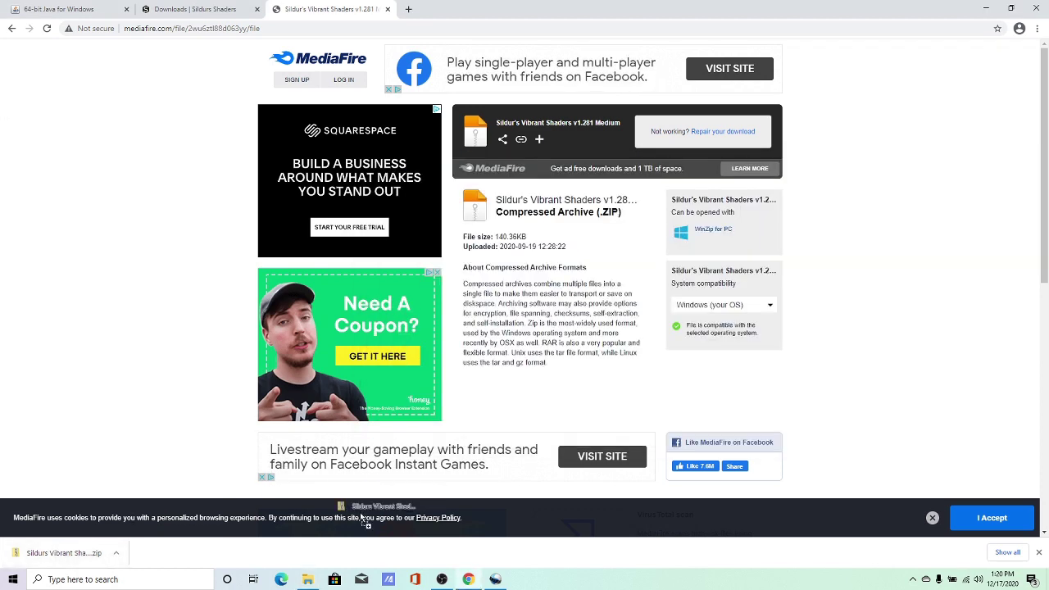
click(1011, 9)
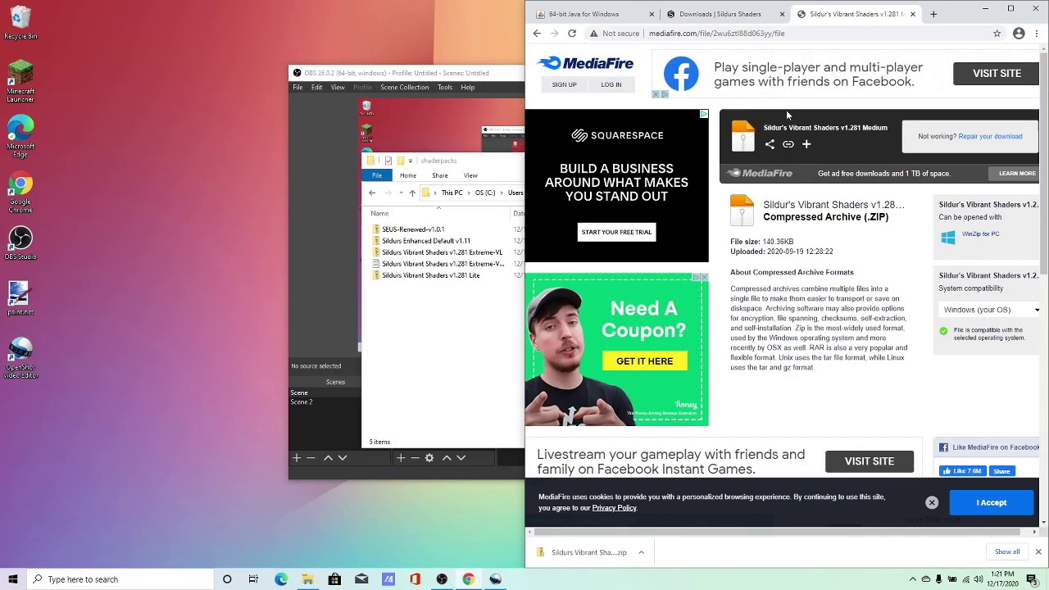
drag(586, 553, 447, 338)
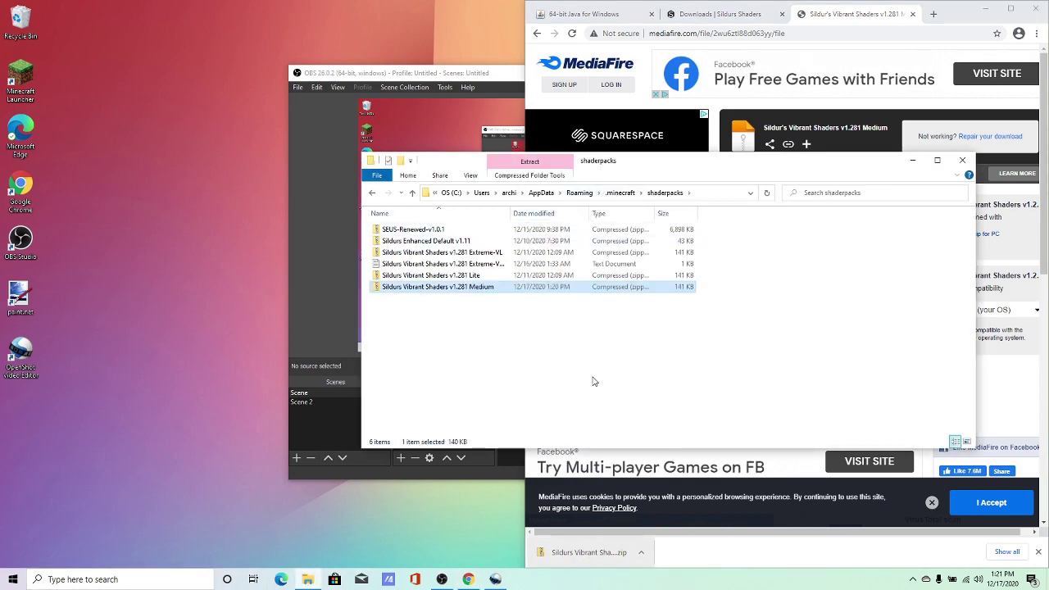
click(484, 386)
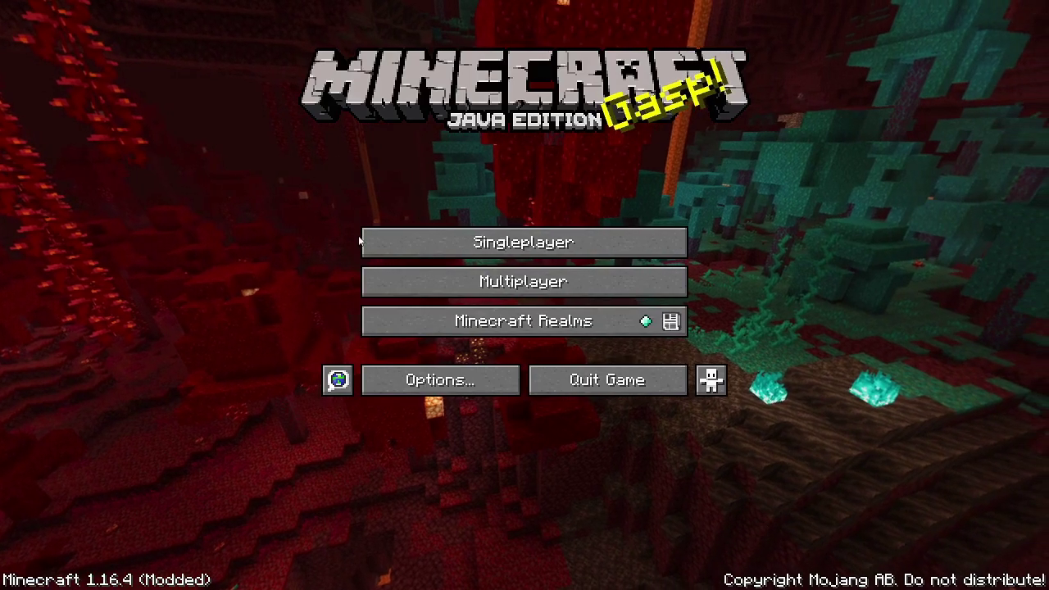
Switch to Minecraft and load the most recently played singleplayer world, New World (2)
click(520, 241)
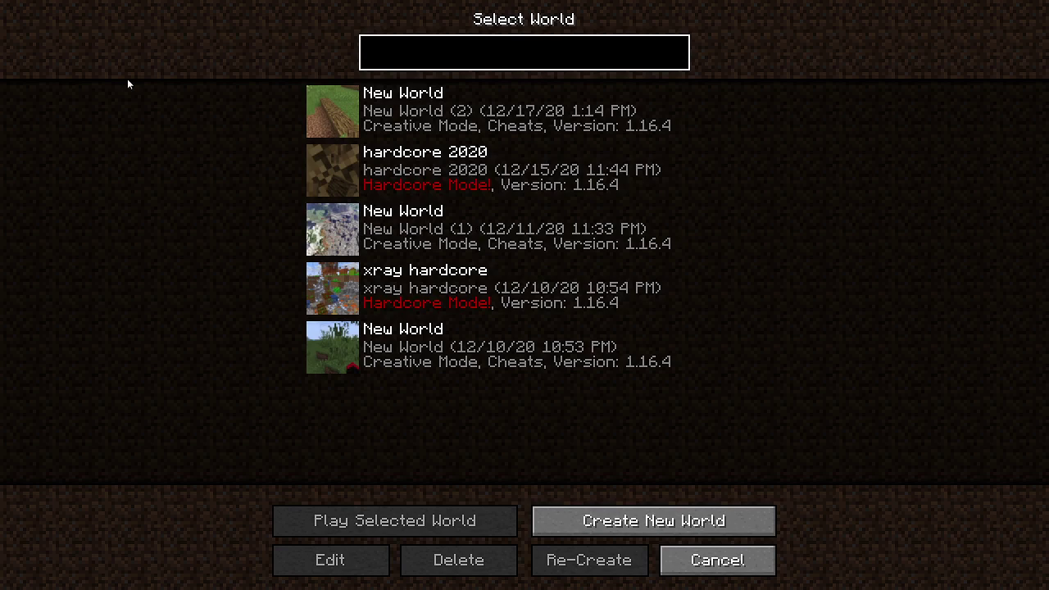
click(333, 114)
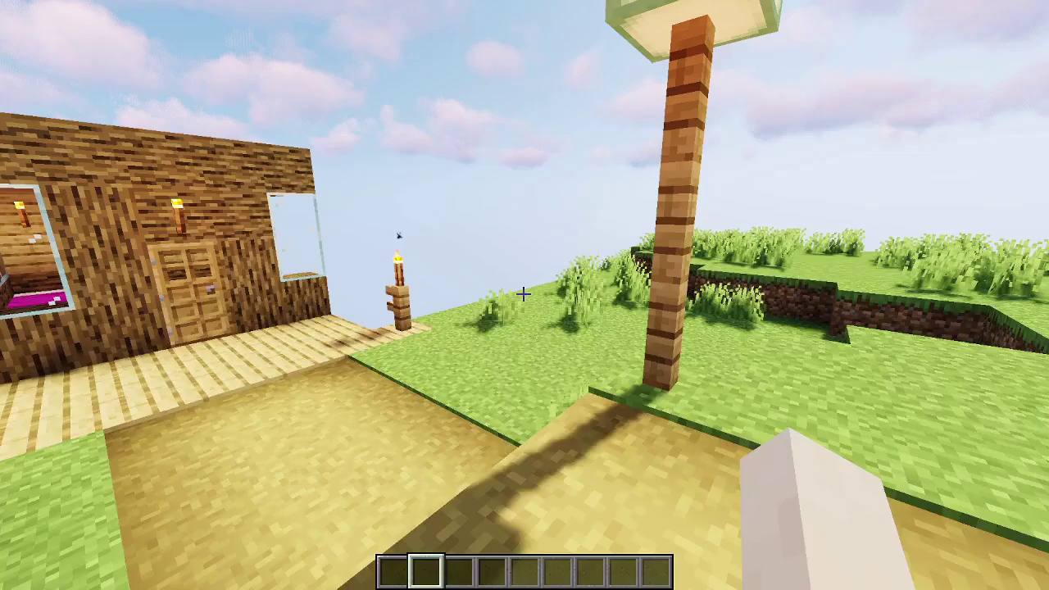
key(w)
Apply Sildurs Vibrant Shaders v1.281 Medium.zip in the shader video settings and return to the game
key(Escape)
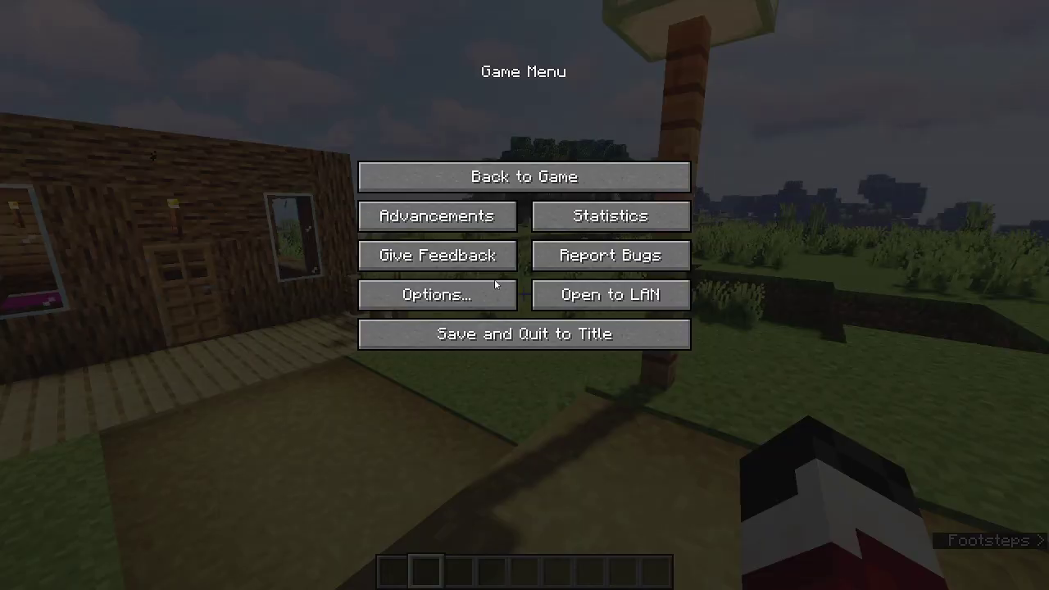
click(436, 295)
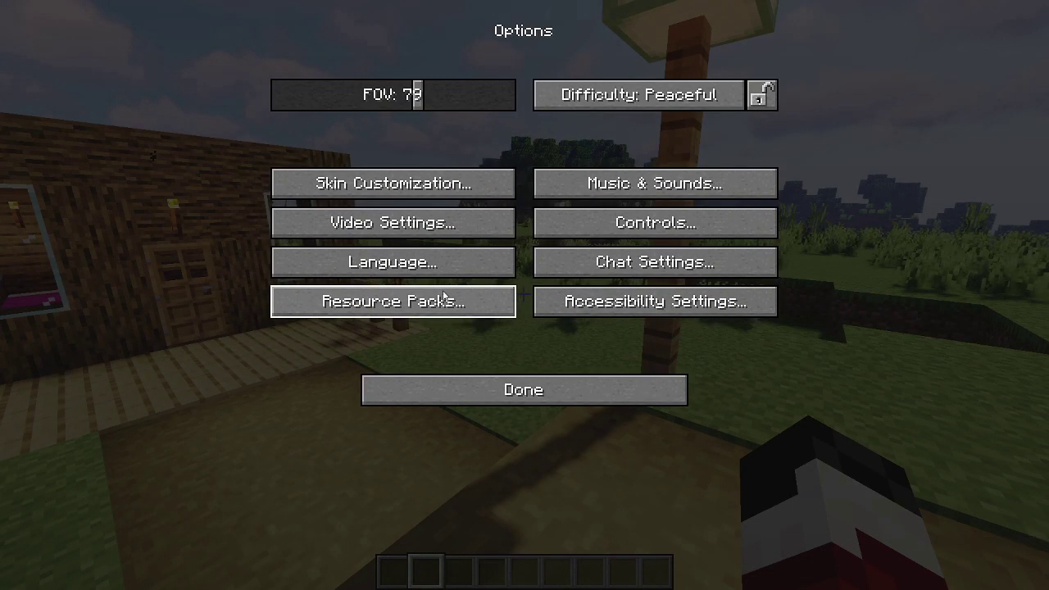
key(Escape)
key(Escape)
key(Escape)
click(489, 288)
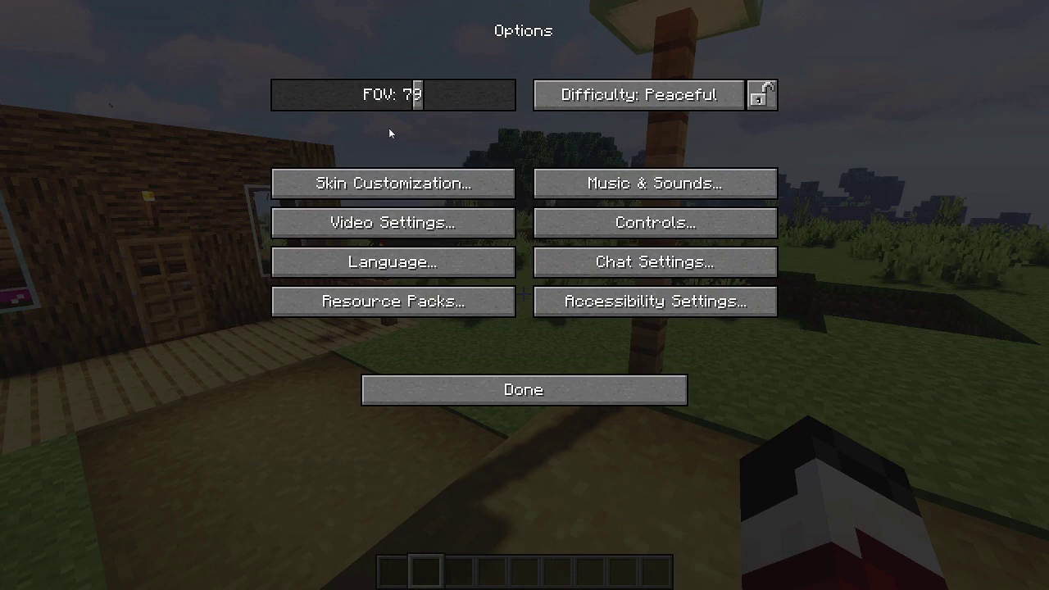
click(437, 220)
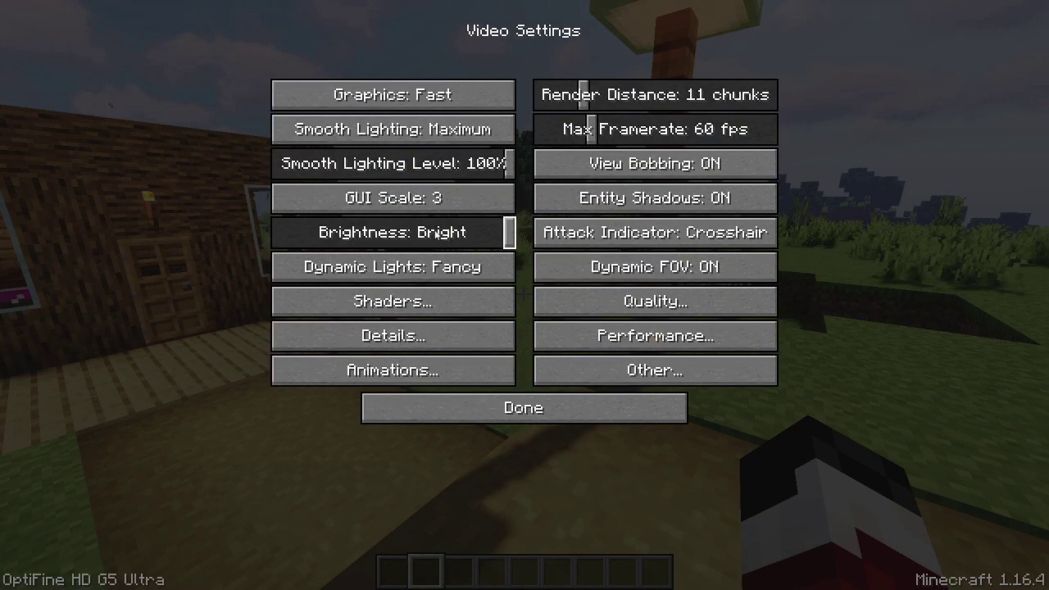
click(431, 305)
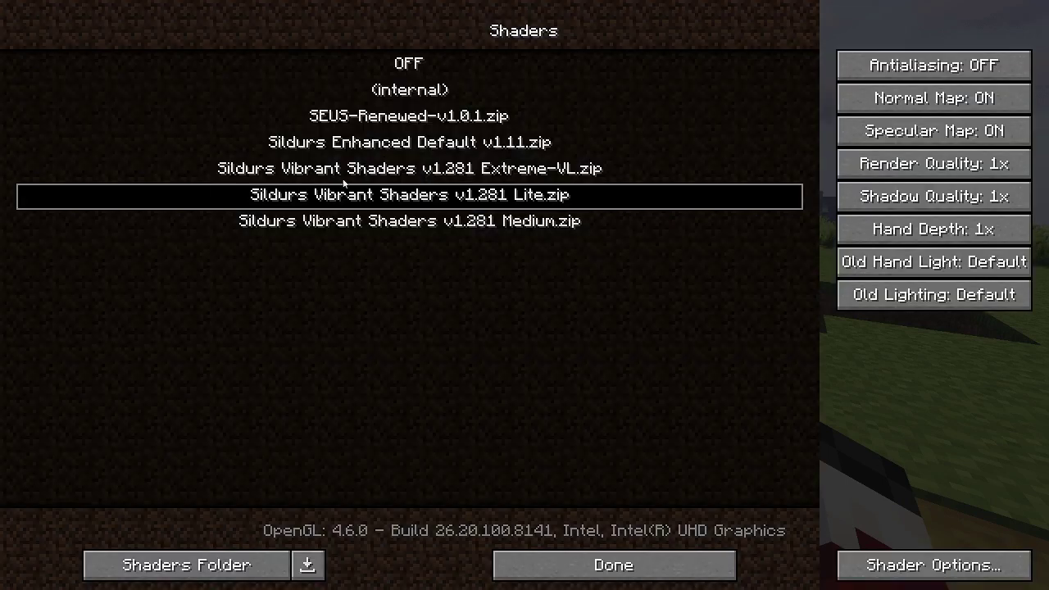
click(519, 222)
key(Escape)
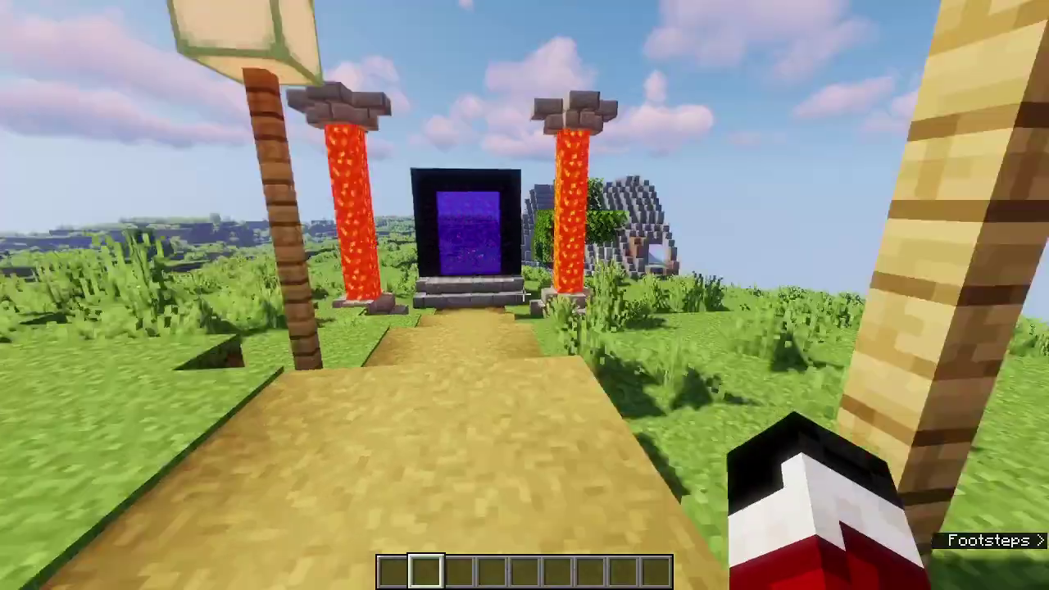
Walk through the grass field in daylight, breaking some plants, to examine the shader's lighting and shadows
key(w)
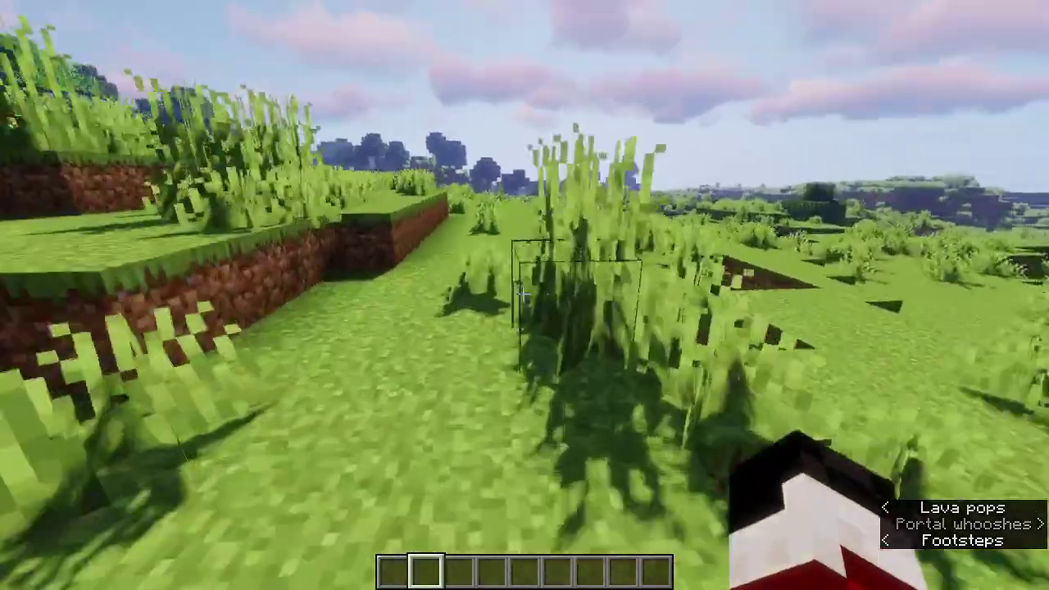
click(523, 295)
click(523, 296)
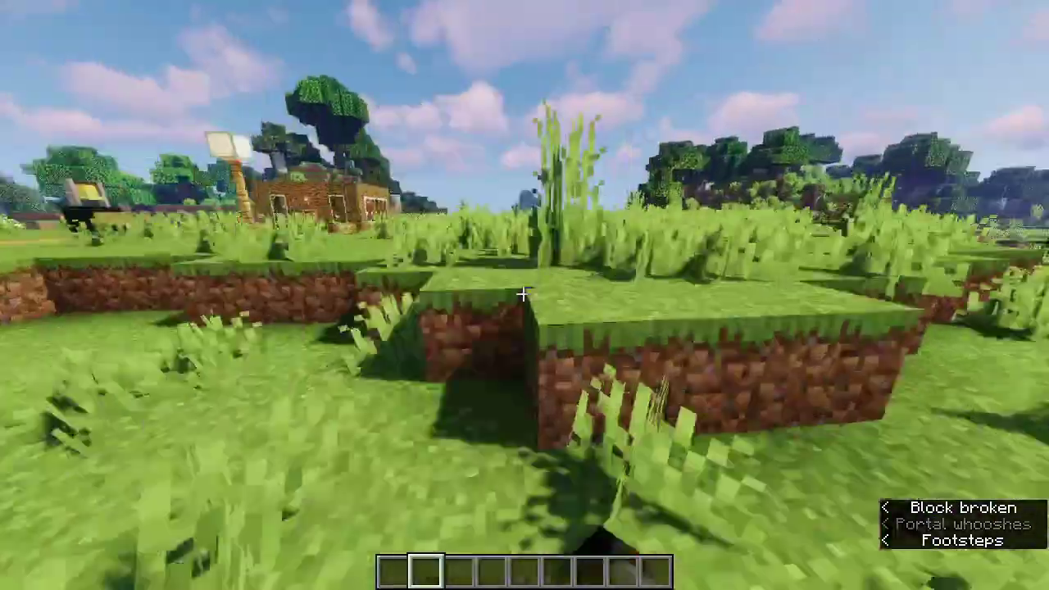
click(523, 295)
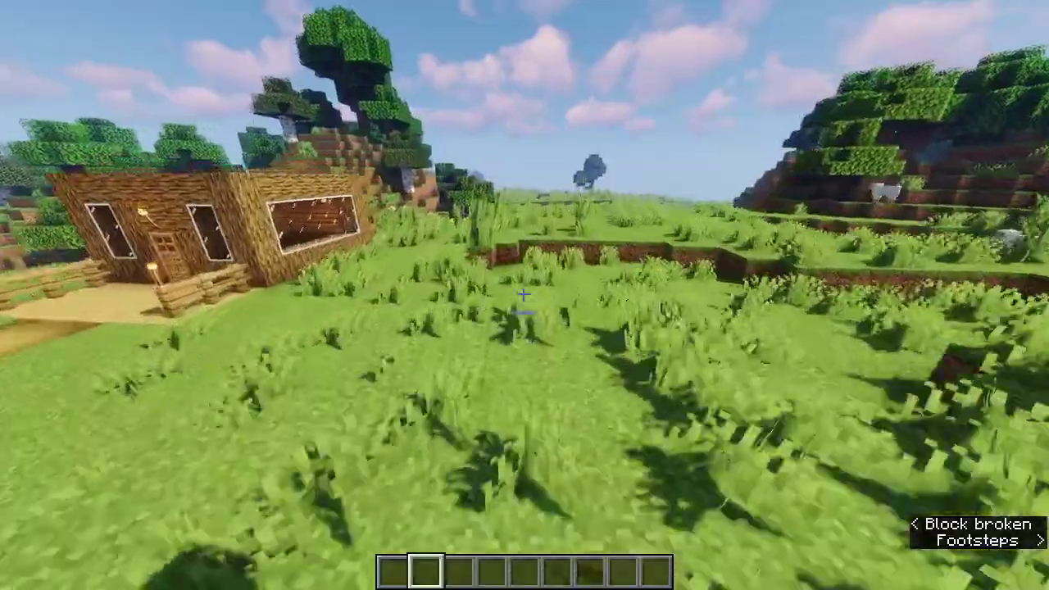
click(523, 296)
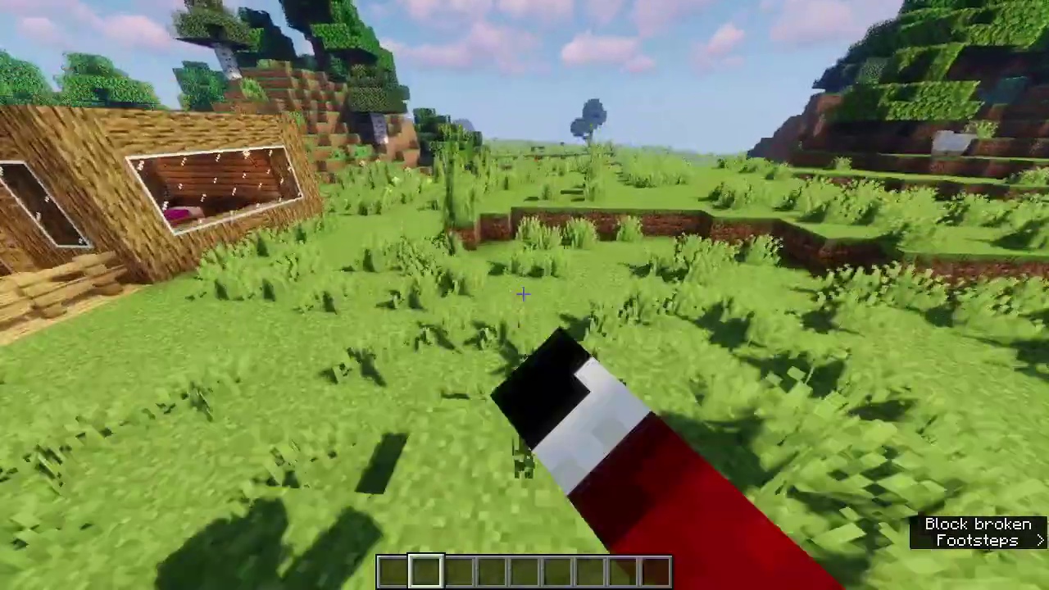
Walk to the two command blocks beside the path and trigger the one that sets the time to 18000
key(w)
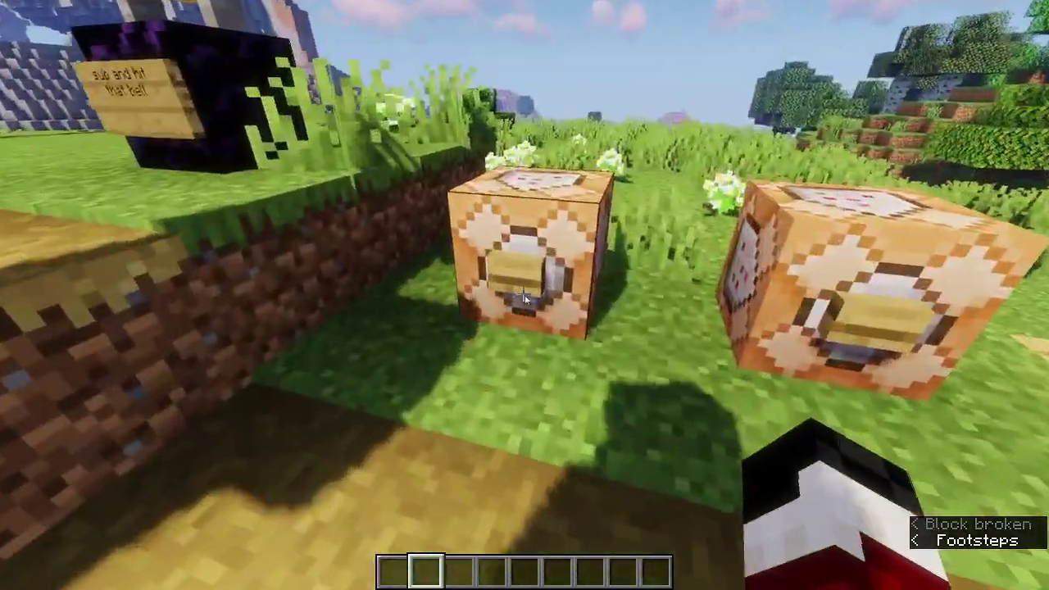
right_click(524, 298)
key(Escape)
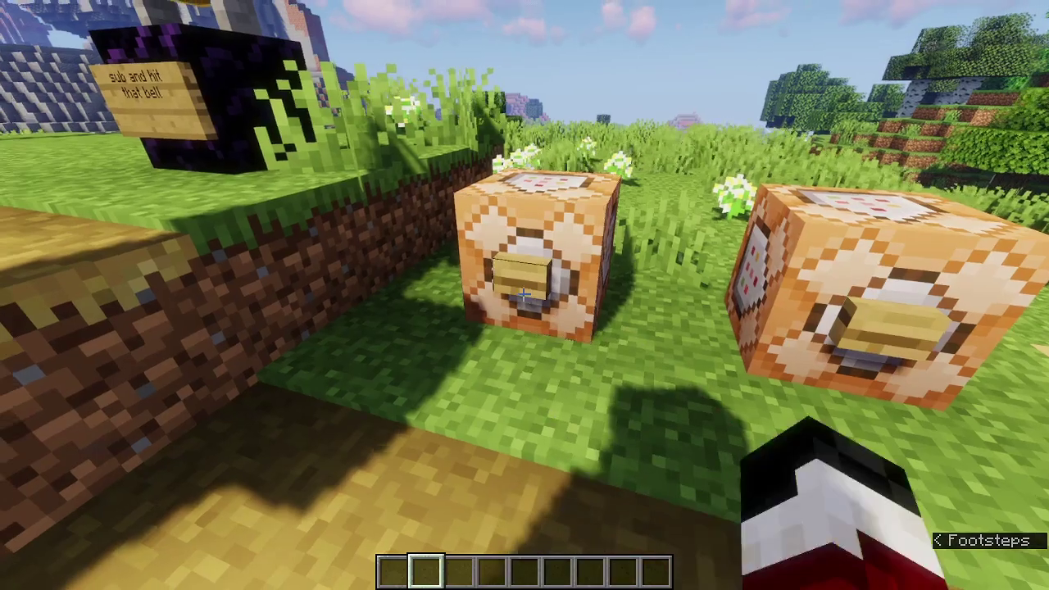
right_click(524, 295)
Walk along the path near the nether portal to examine the lamps, lava pillars and sky at night
key(w)
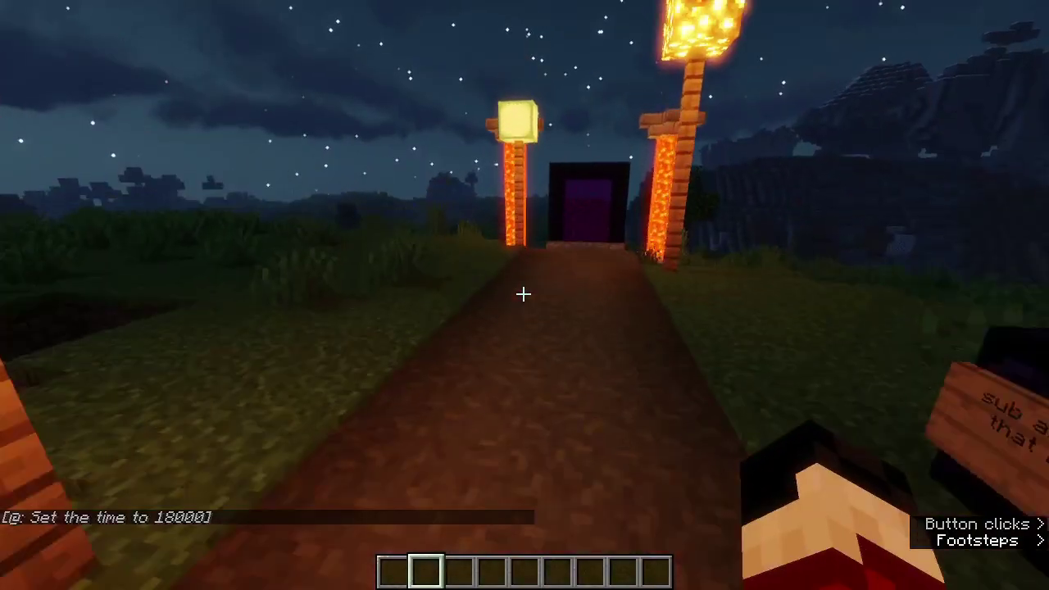
key(w)
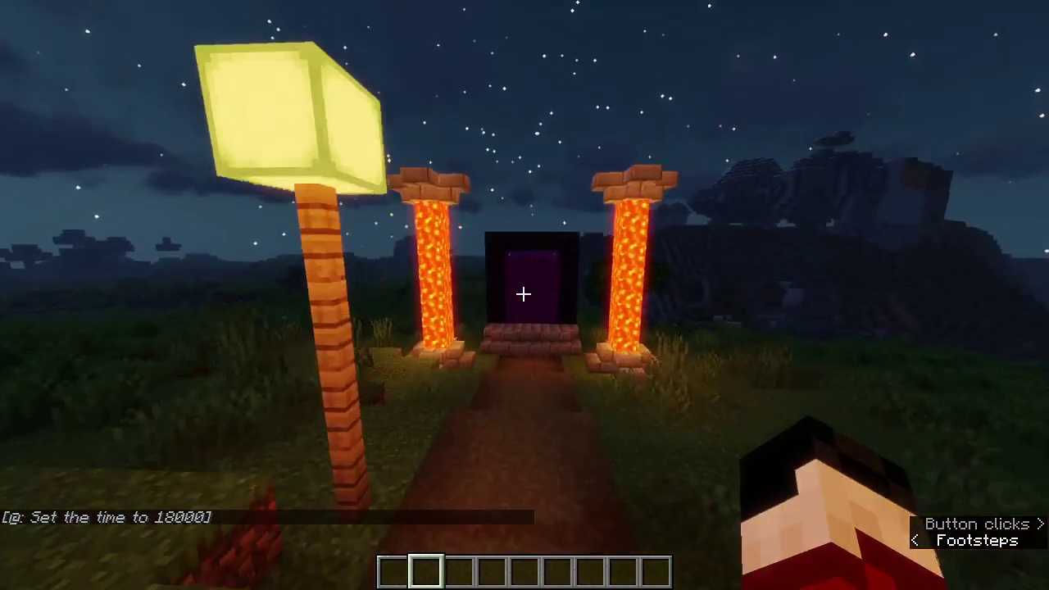
key(w)
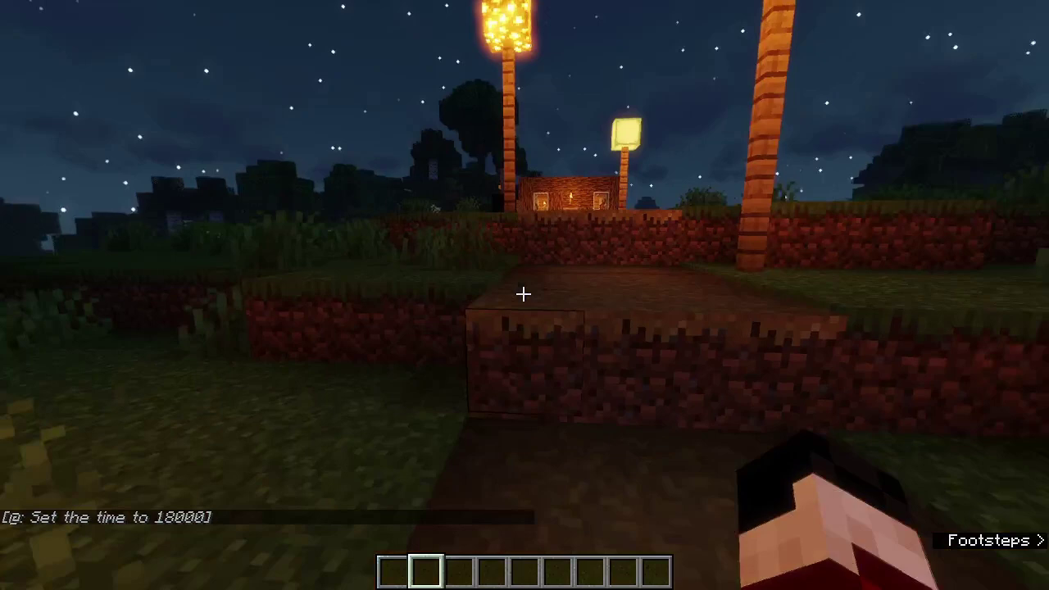
Walk up the path toward the wooden house and examine the character at night in the front-facing third-person view
key(w)
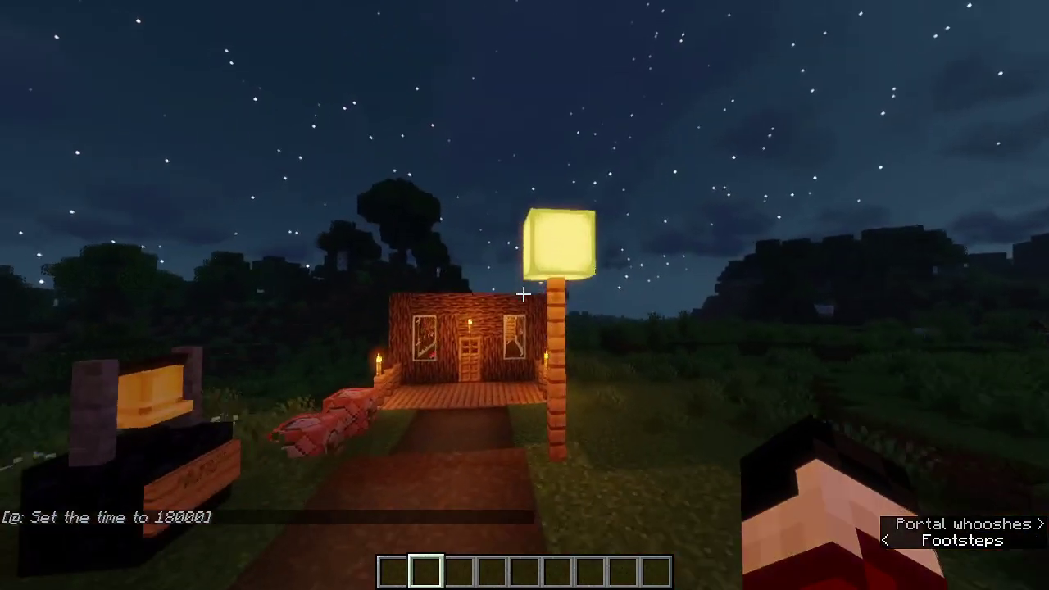
key(F5)
key(F5)
key(w)
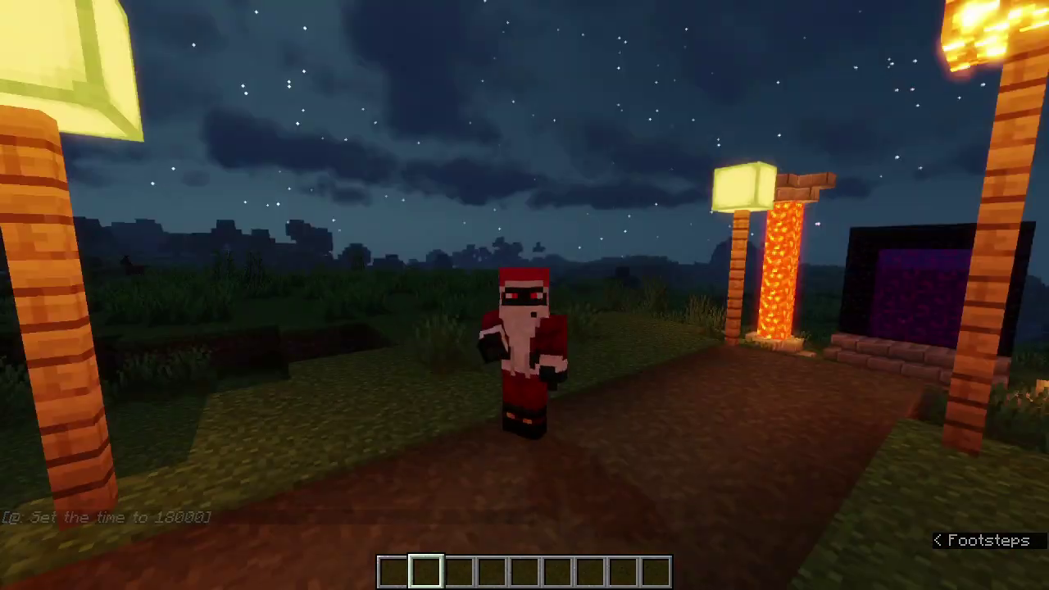
key(w)
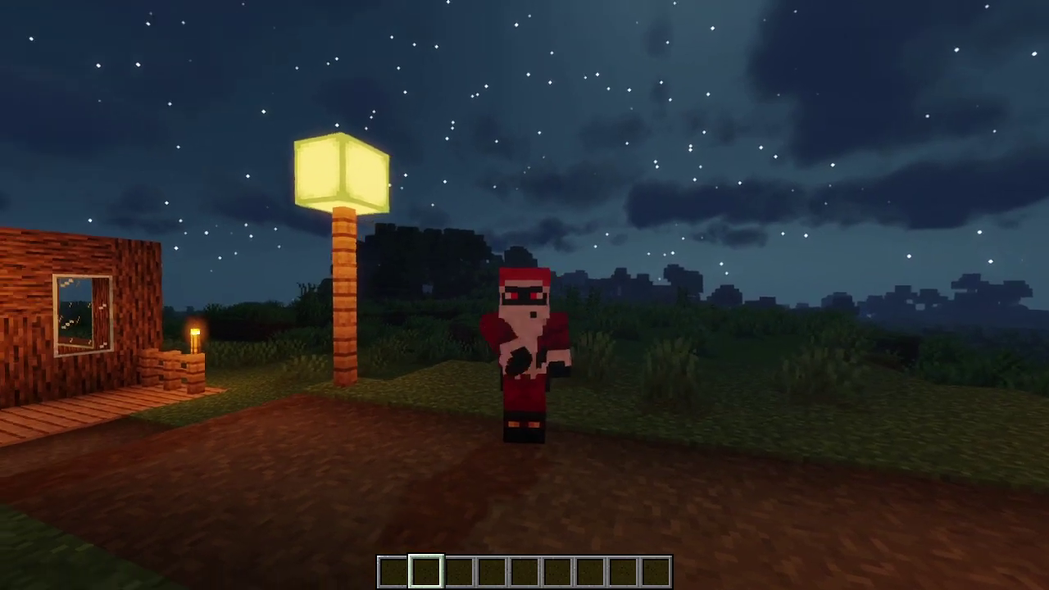
key(w)
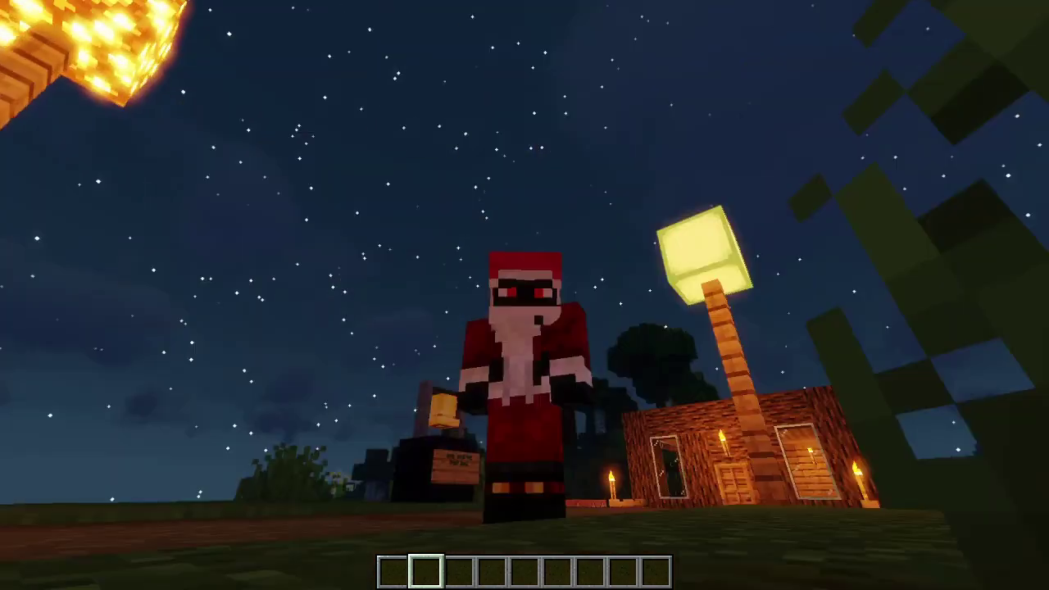
Return to first-person view and walk to the bell on the obsidian base beside the path
key(F5)
key(w)
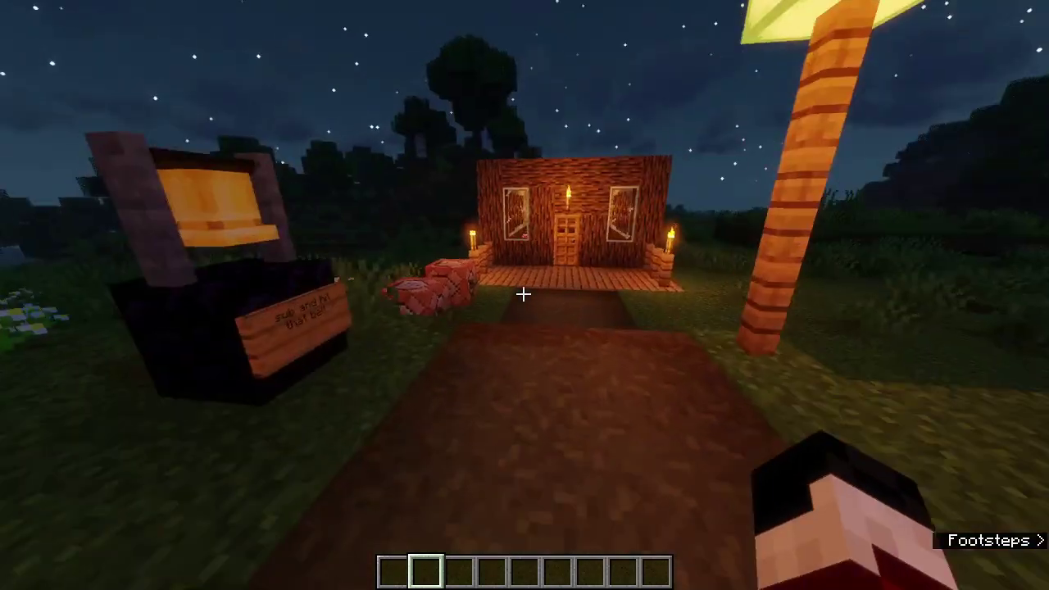
key(w)
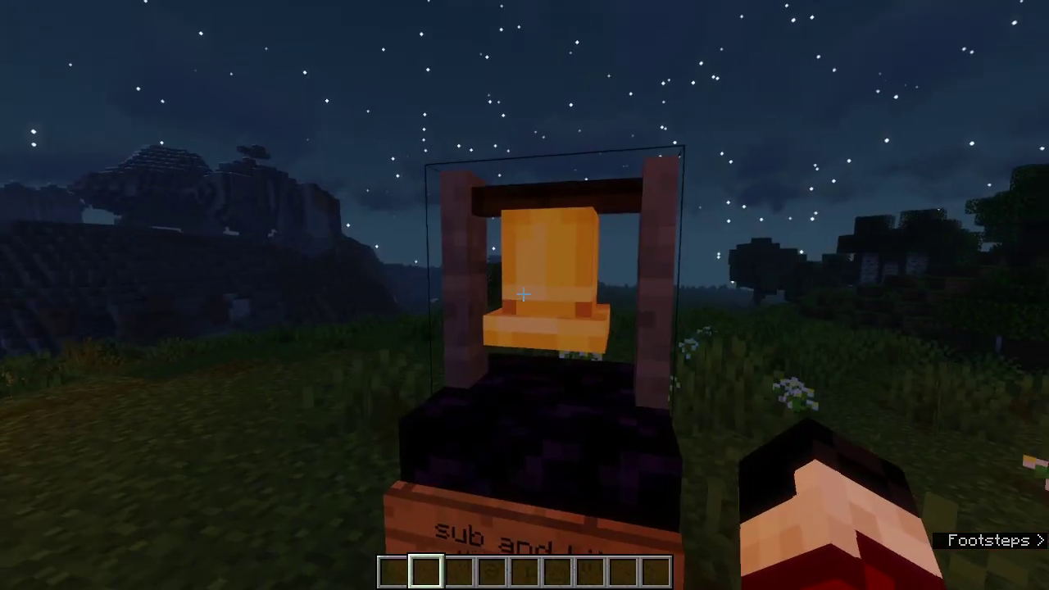